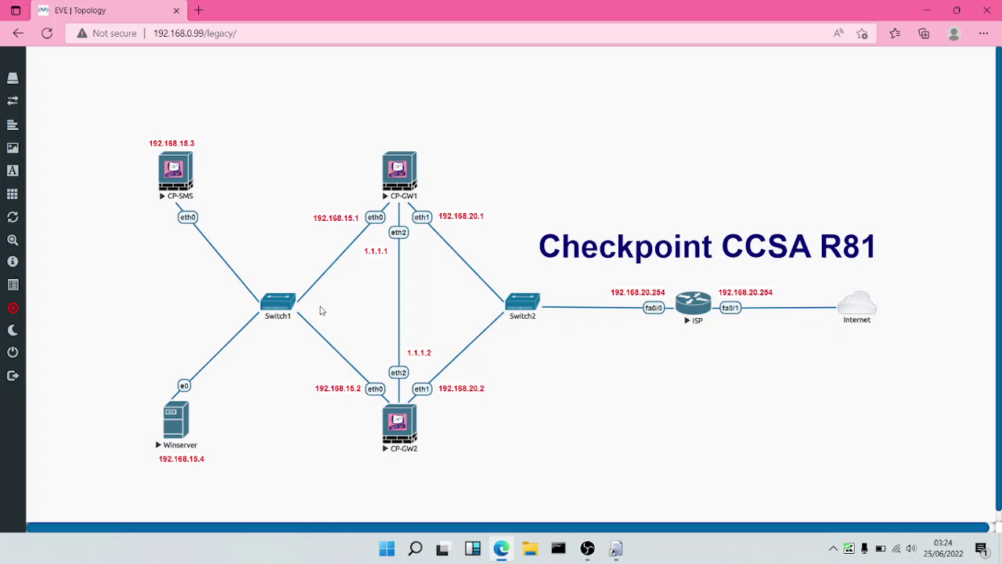
- Switch to the Winserver VM's SmartConsole and open the properties of gateway CP-GW1
{"action": "left_click", "coordinate": [616, 549]}
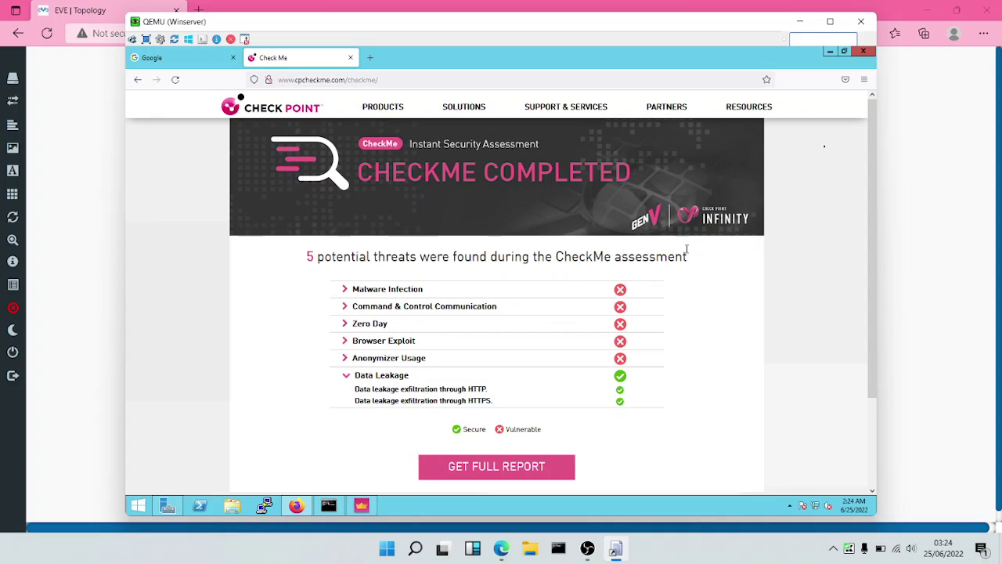
{"action": "left_click", "coordinate": [828, 54]}
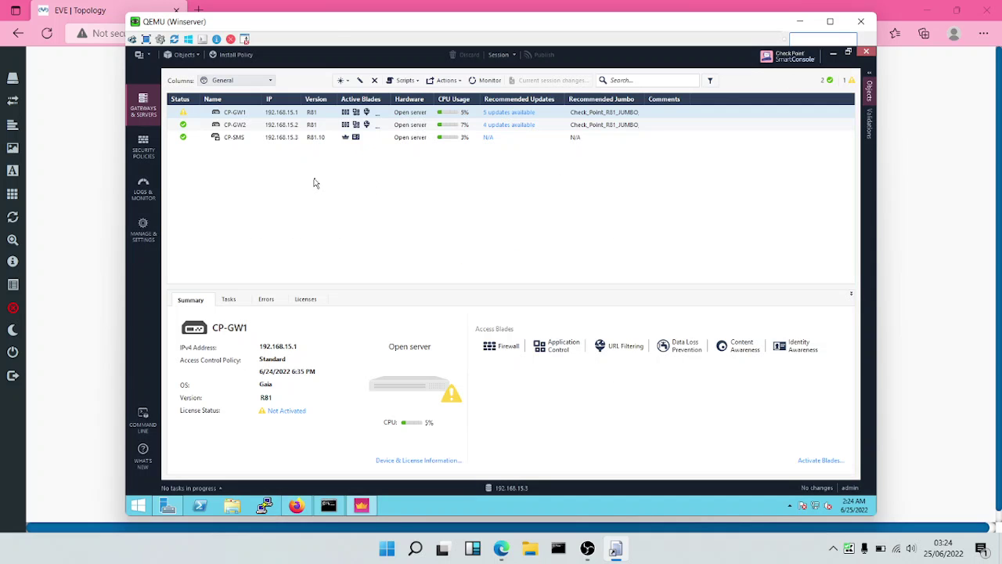
{"action": "left_click", "coordinate": [235, 112]}
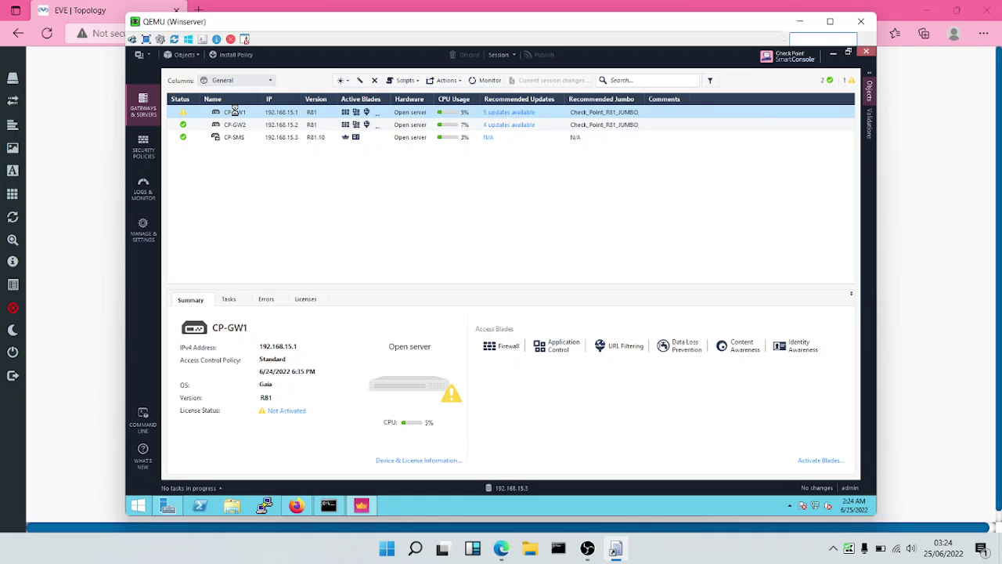
{"action": "double_click", "coordinate": [235, 111]}
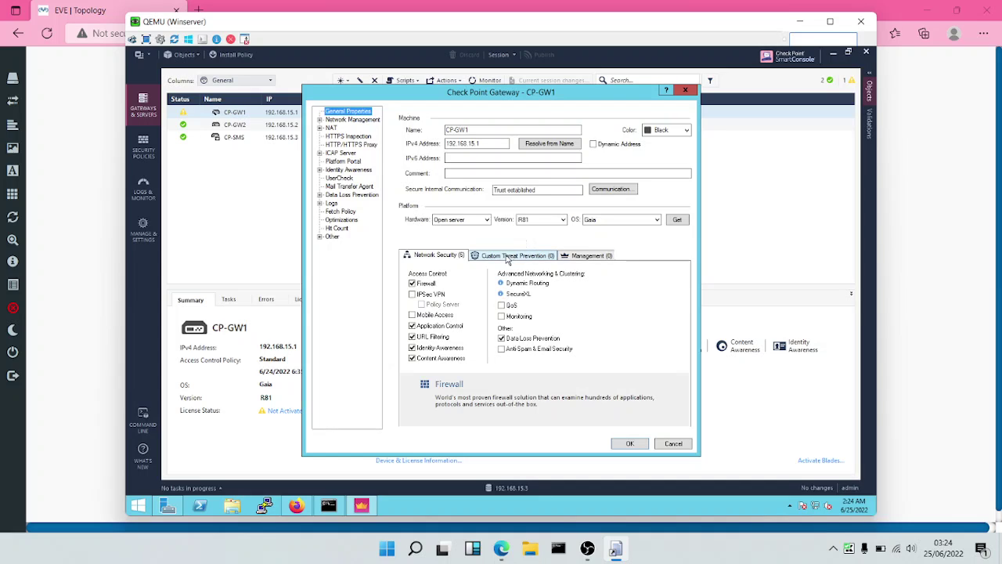
- Enable the IPS, Anti-Bot and Anti-Virus blades on CP-GW1, activated according to the Threat Prevention policy
{"action": "left_click", "coordinate": [501, 260]}
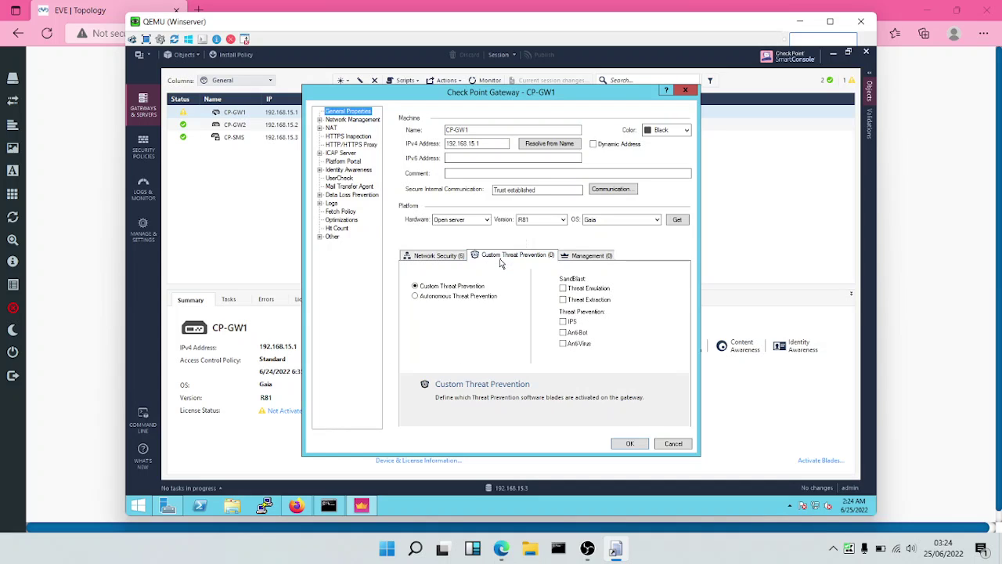
{"action": "left_click", "coordinate": [563, 322]}
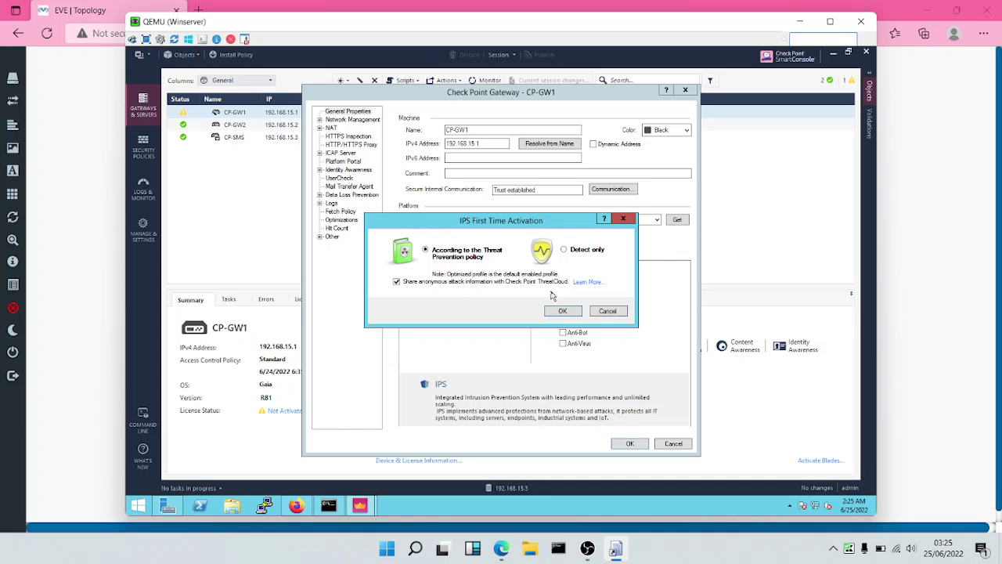
{"action": "left_click", "coordinate": [560, 311]}
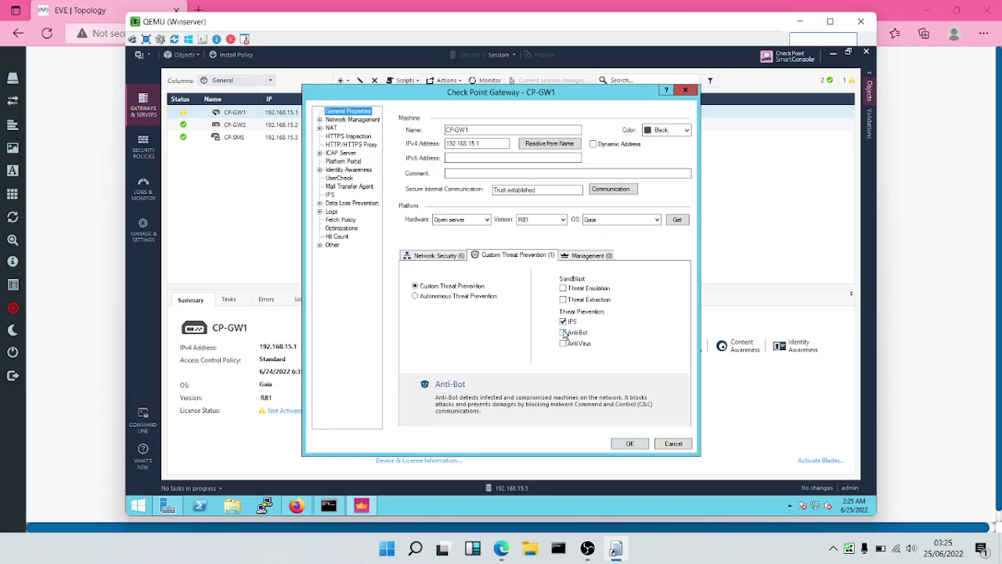
{"action": "left_click", "coordinate": [563, 333]}
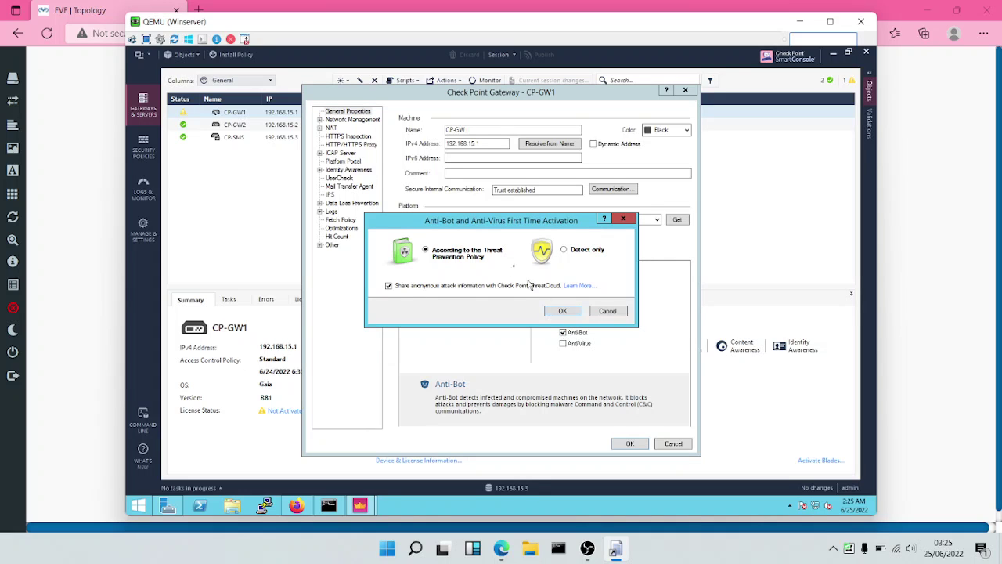
{"action": "left_click", "coordinate": [563, 311]}
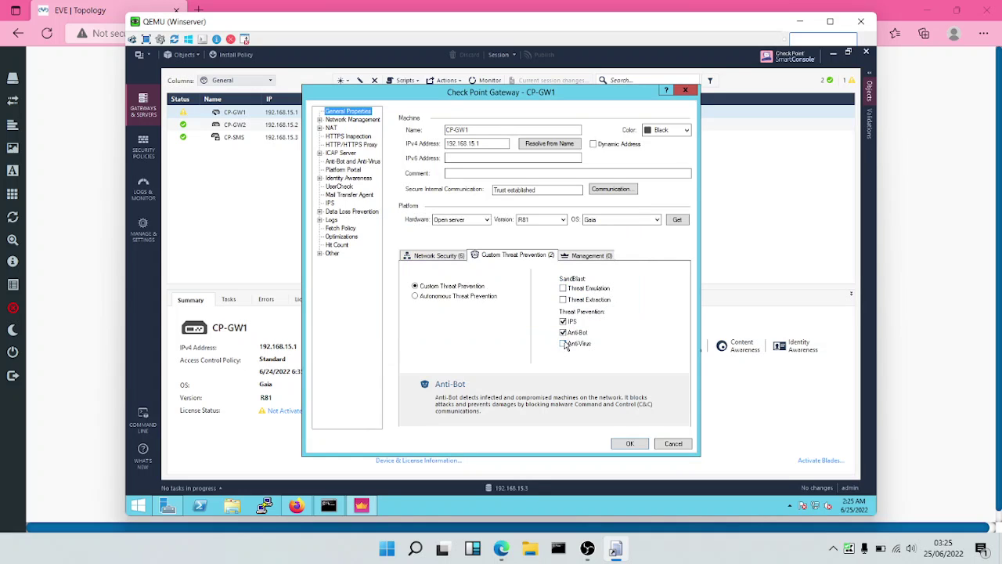
{"action": "left_click", "coordinate": [563, 344]}
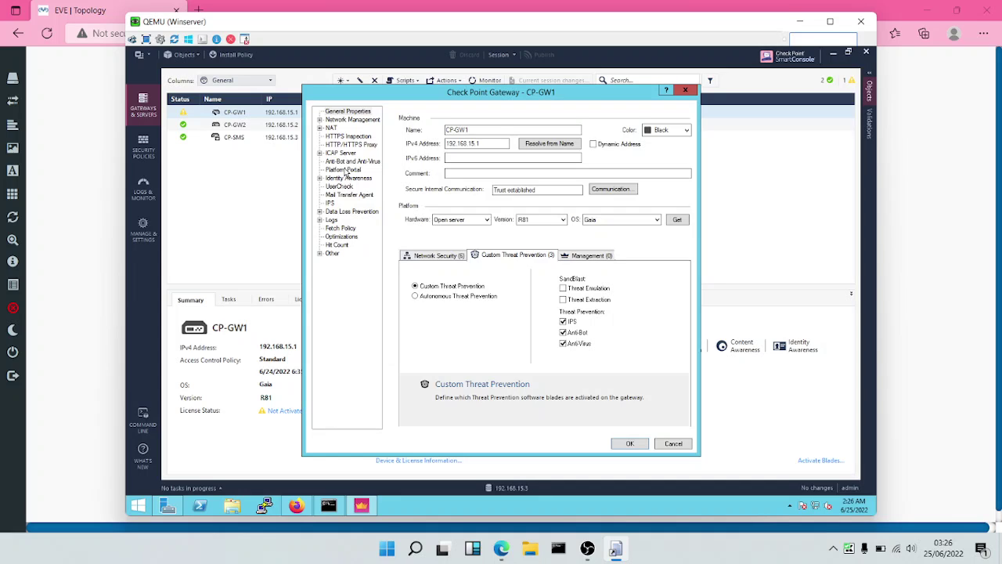
- Review CP-GW1's Anti-Bot and Anti-Virus settings and IPS options, including the gateway load thresholds, and save the gateway
{"action": "left_click", "coordinate": [331, 163]}
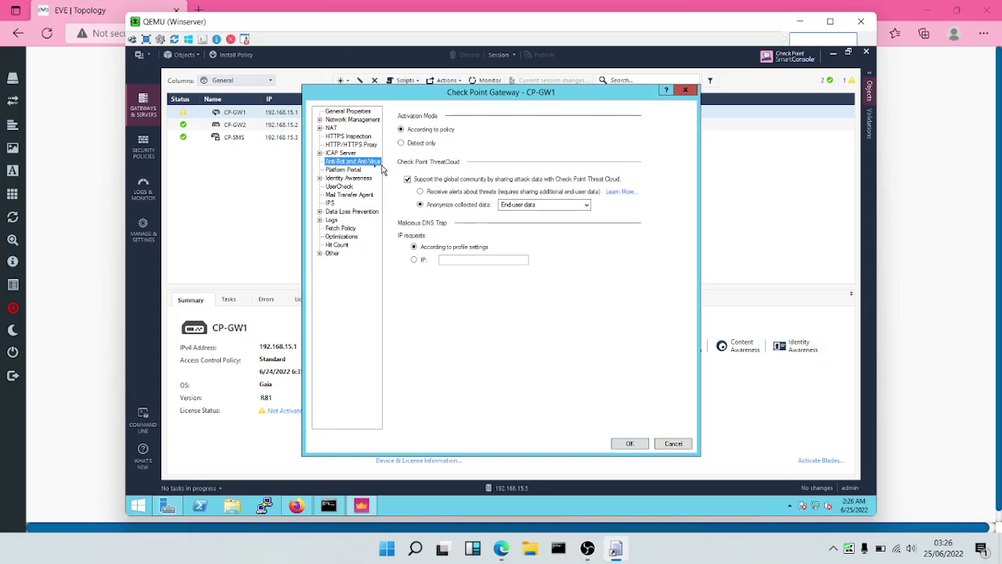
{"action": "left_click", "coordinate": [329, 202]}
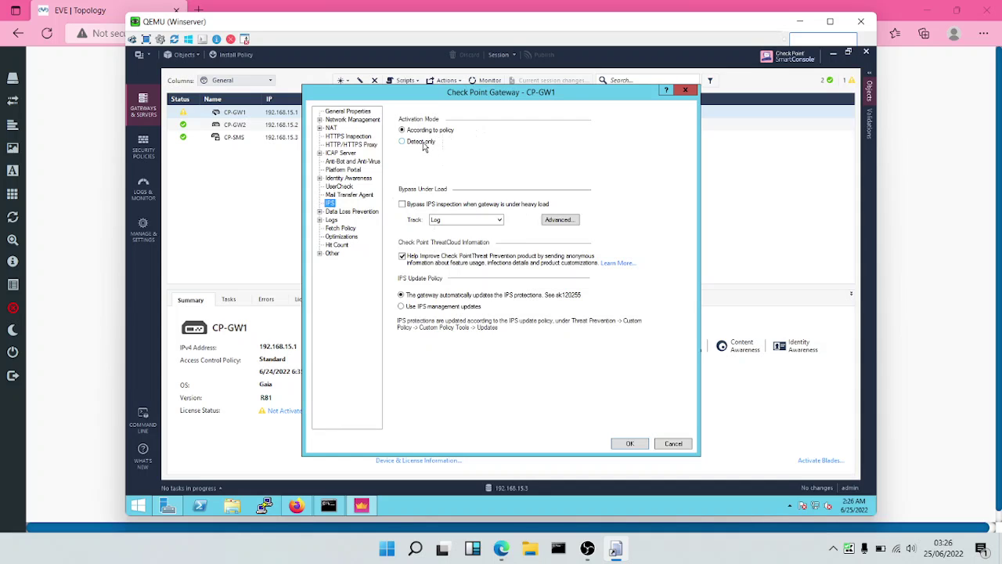
{"action": "left_click", "coordinate": [423, 145]}
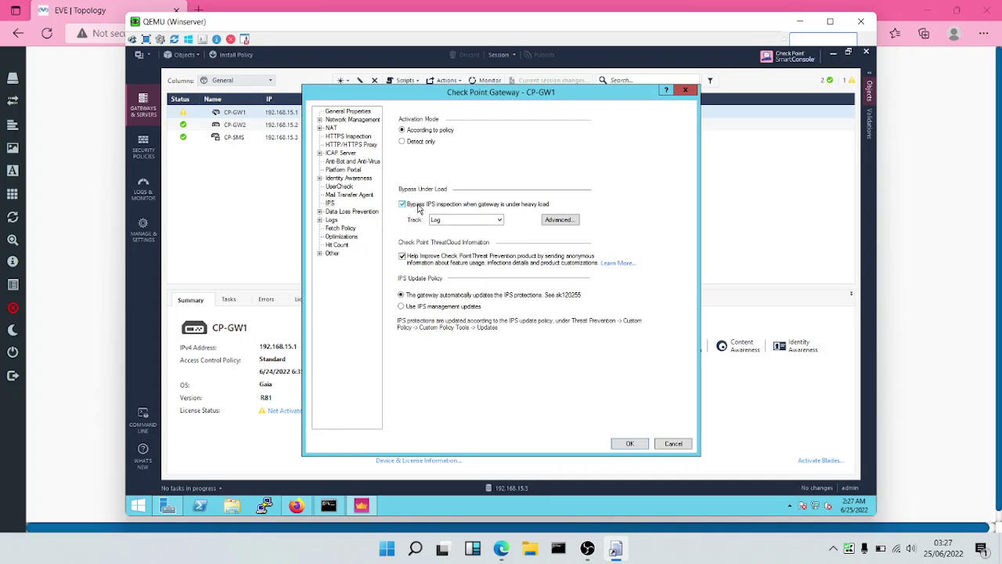
{"action": "left_click", "coordinate": [557, 222]}
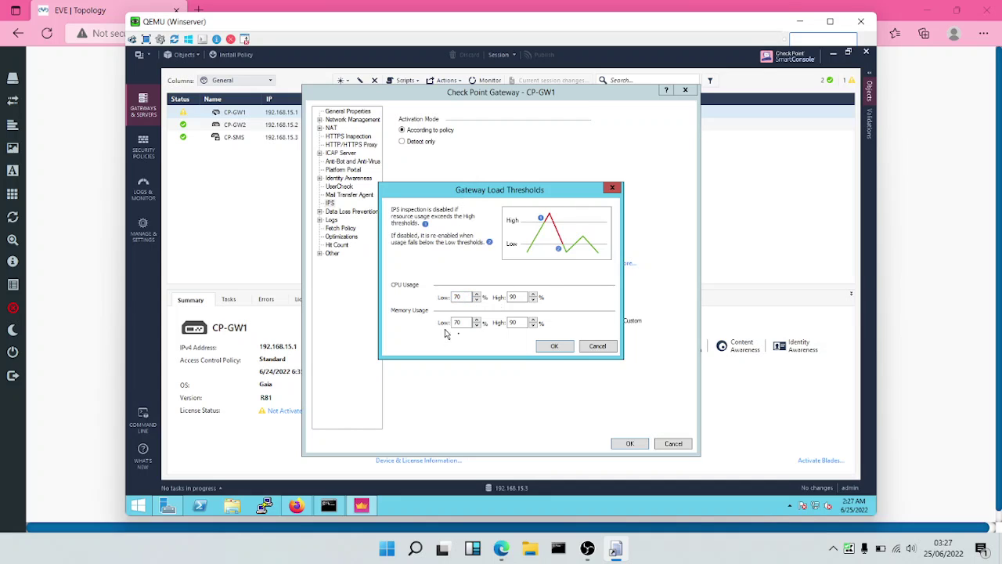
{"action": "left_click", "coordinate": [552, 346]}
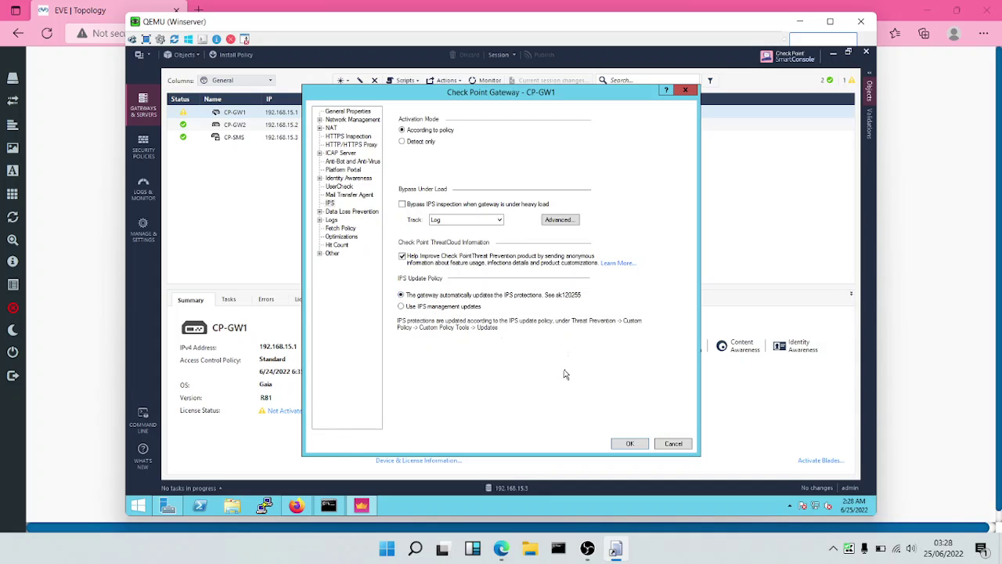
{"action": "left_click", "coordinate": [628, 443]}
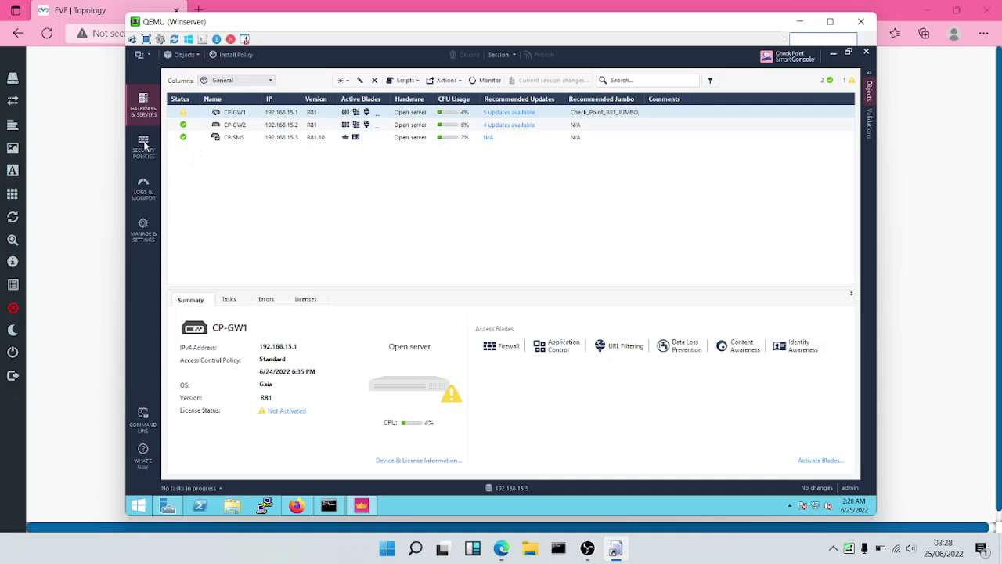
- Name rule 1 of the Threat Prevention custom policy TP_Policy
{"action": "left_click", "coordinate": [144, 145]}
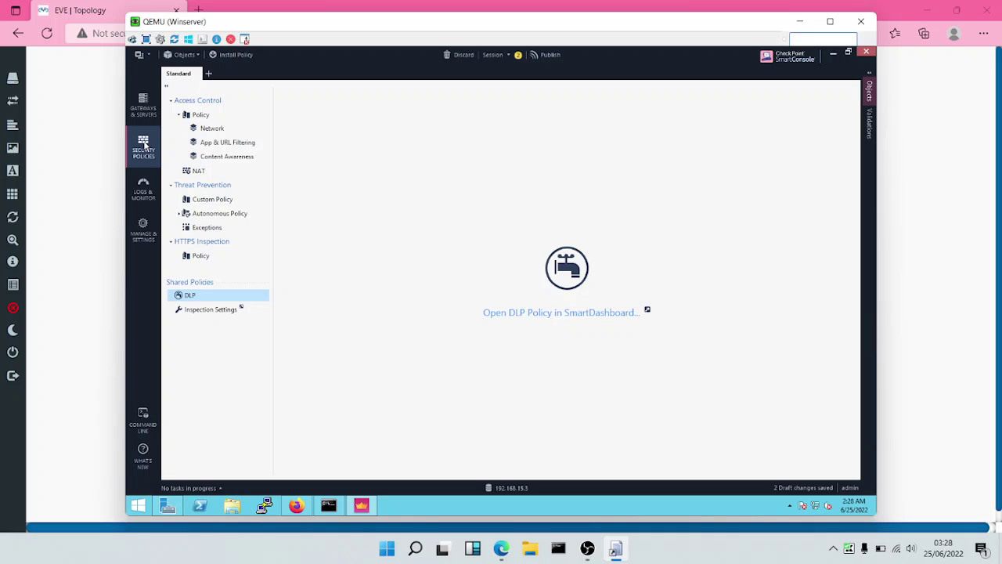
{"action": "left_click", "coordinate": [205, 201]}
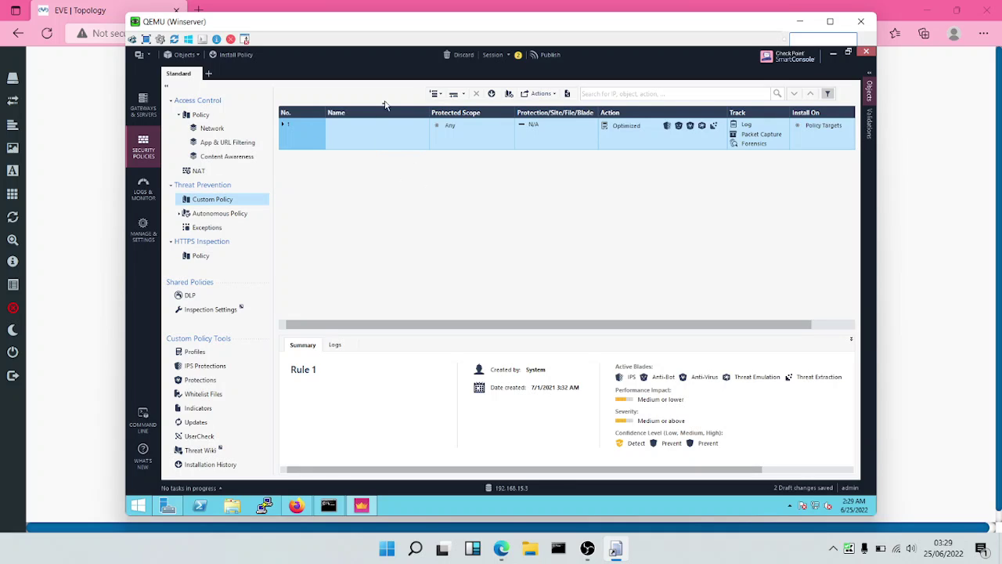
{"action": "double_click", "coordinate": [380, 134]}
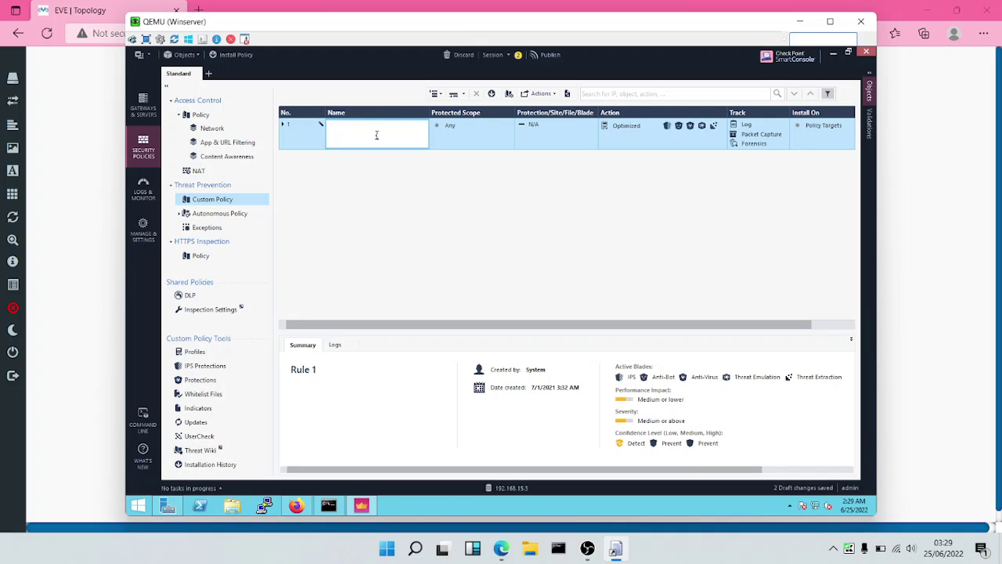
{"action": "type", "text": "TP_Policy"}
- Examine the objects available for the TP_Policy rule's protected scope and the profiles offered for its action
{"action": "left_click", "coordinate": [509, 123]}
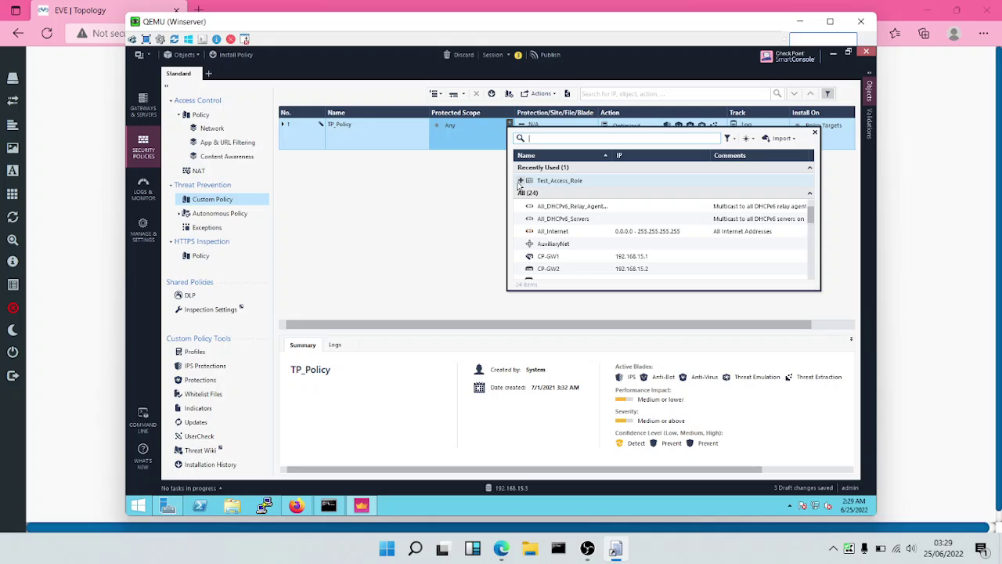
{"action": "left_click", "coordinate": [472, 197]}
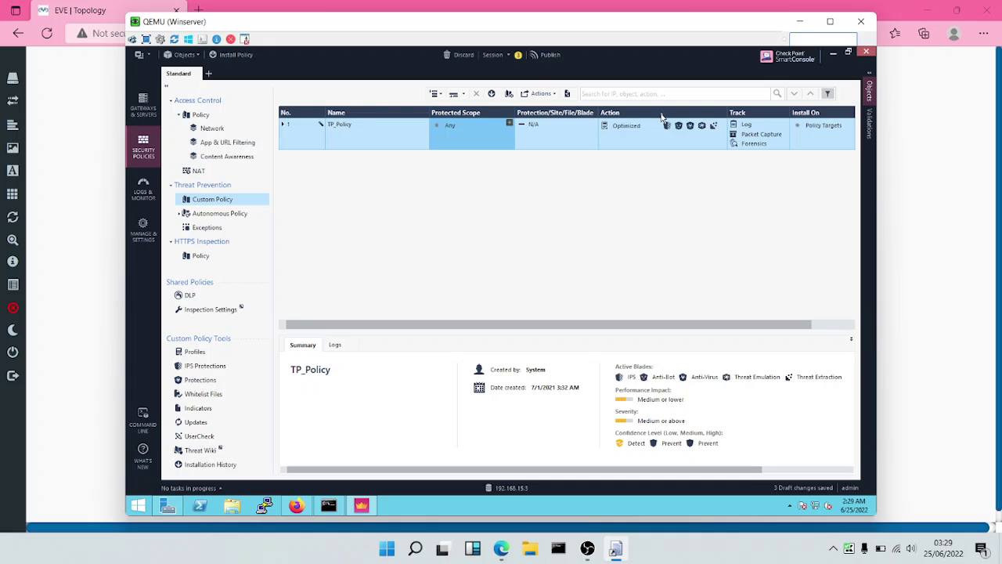
{"action": "left_click", "coordinate": [724, 128]}
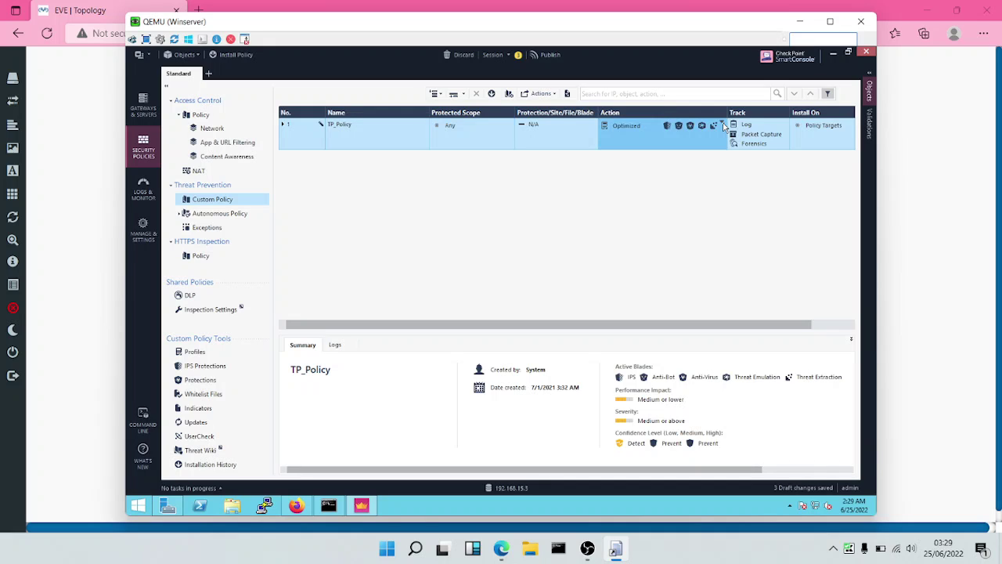
{"action": "left_click", "coordinate": [723, 125]}
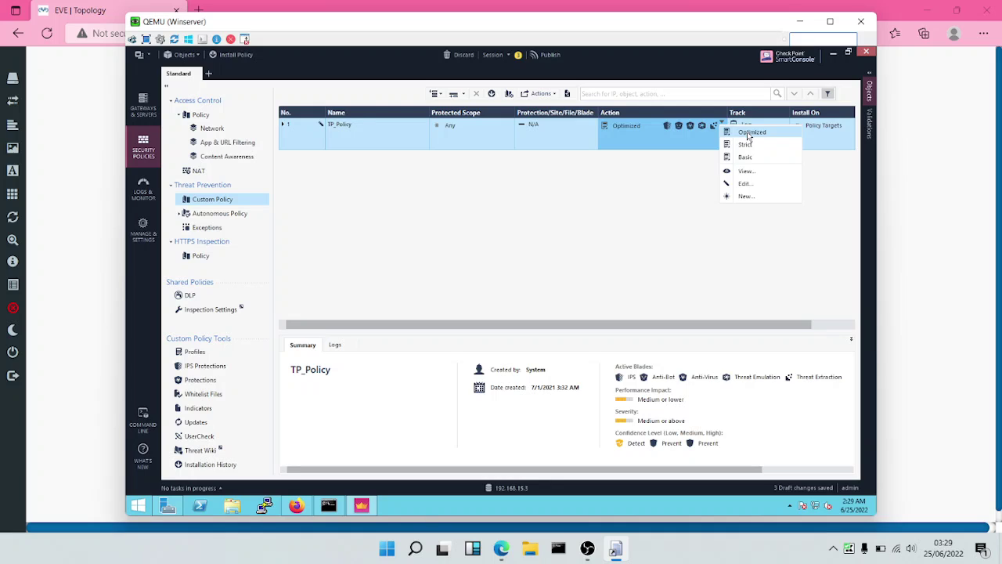
{"action": "left_click", "coordinate": [571, 172]}
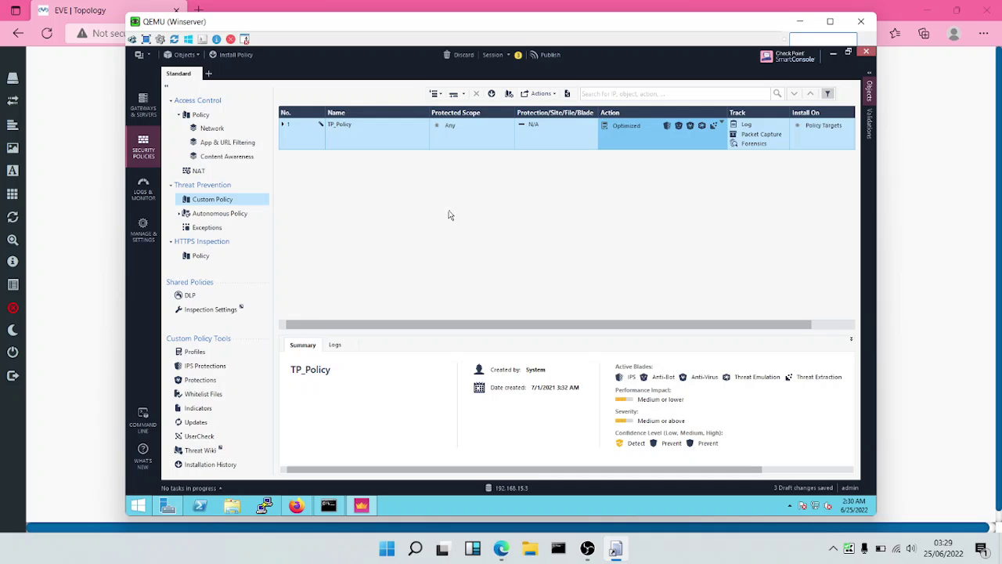
- Clone the Strict threat prevention profile as Test_Strict, including its user-modified IPS protection activations
{"action": "left_click", "coordinate": [193, 352]}
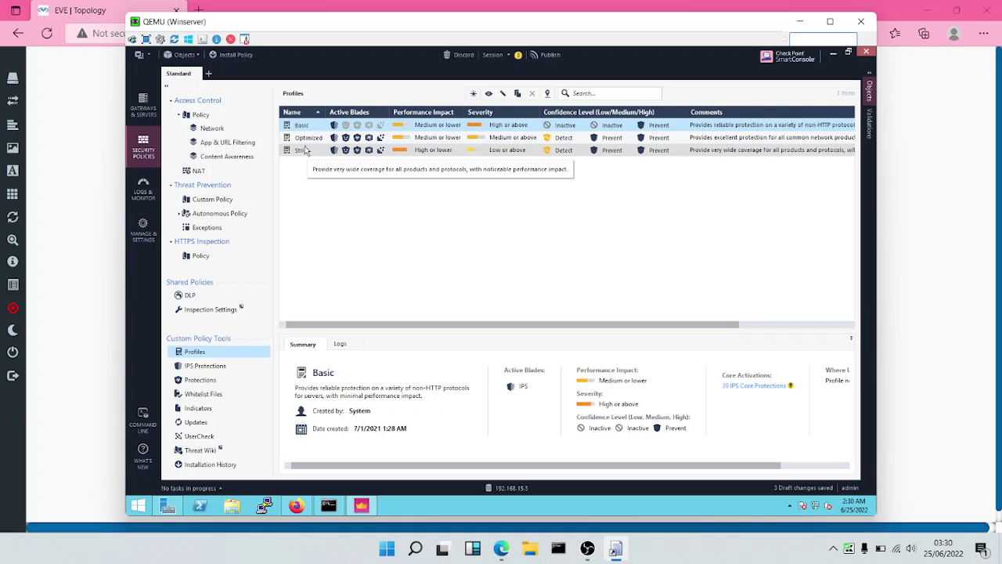
{"action": "right_click", "coordinate": [305, 151]}
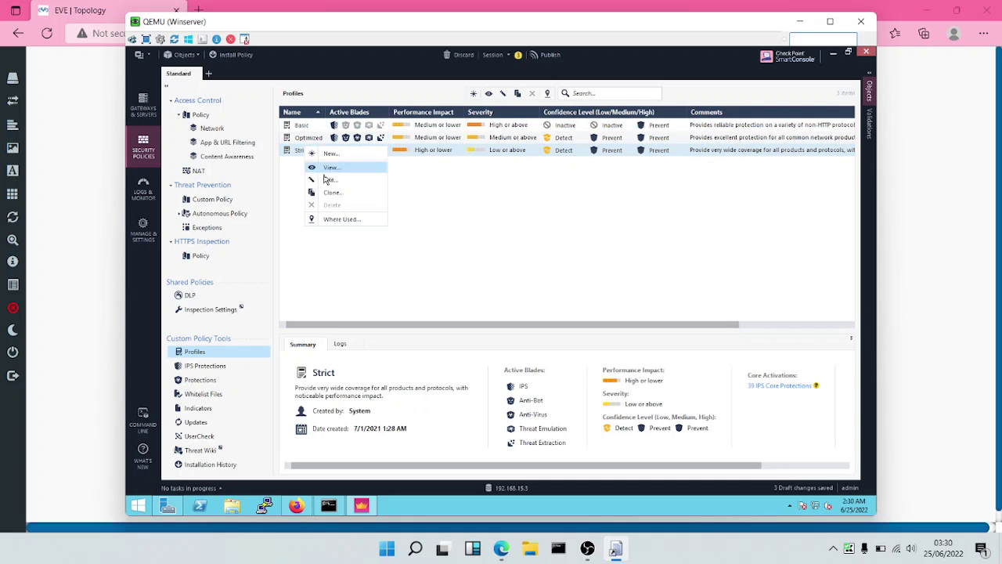
{"action": "left_click", "coordinate": [330, 193]}
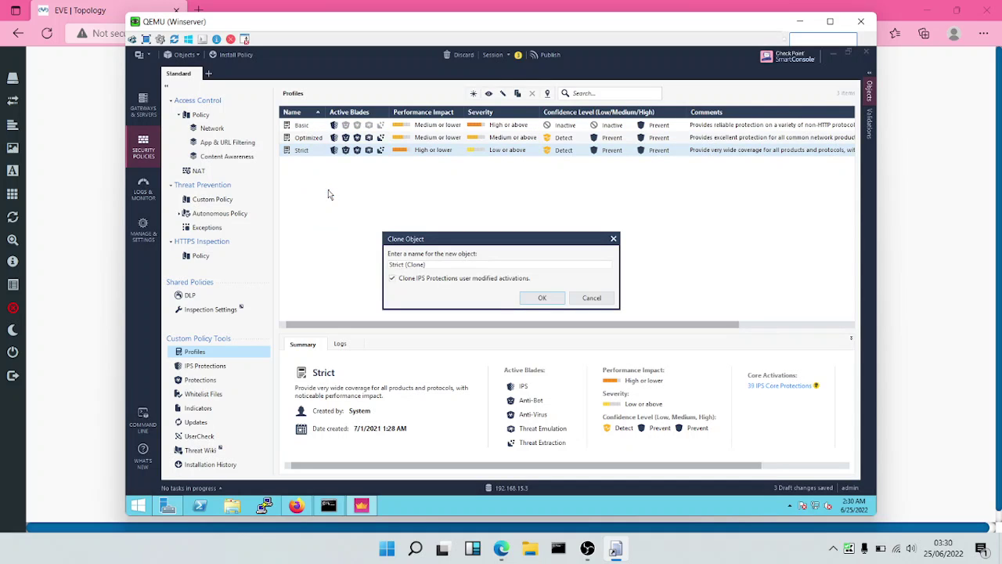
{"action": "left_click_drag", "start_coordinate": [435, 262], "coordinate": [325, 265]}
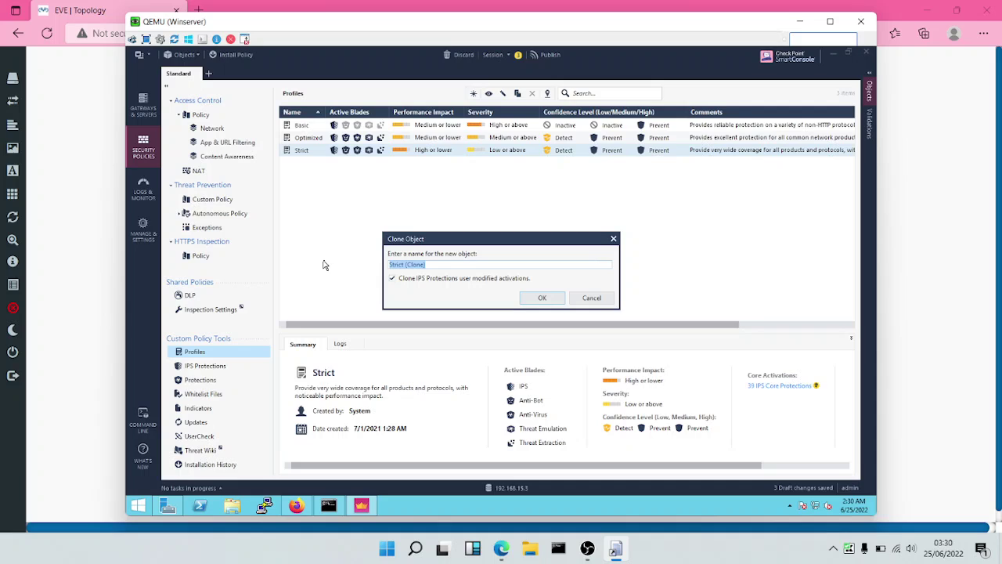
{"action": "type", "text": "Test_Strict"}
{"action": "left_click", "coordinate": [530, 300]}
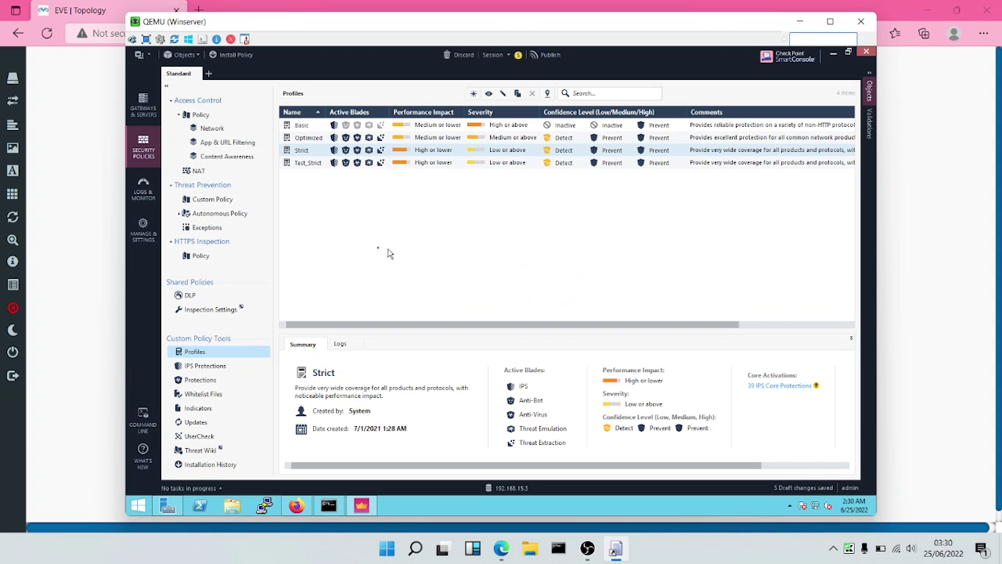
- Open the Test_Strict profile and set its Anti-Virus protected scope to inspect incoming files from all interfaces
{"action": "left_click", "coordinate": [305, 163]}
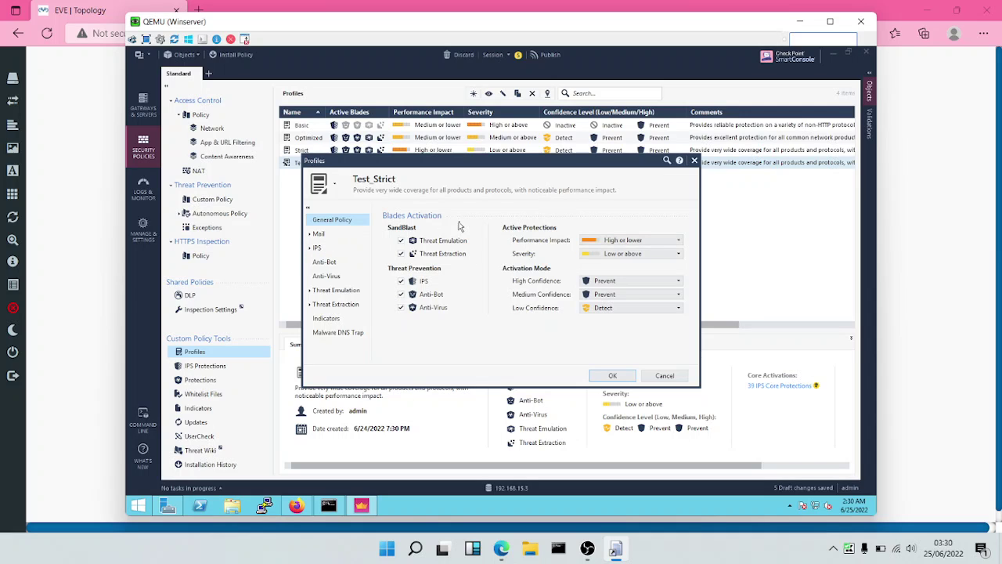
{"action": "left_click", "coordinate": [324, 267]}
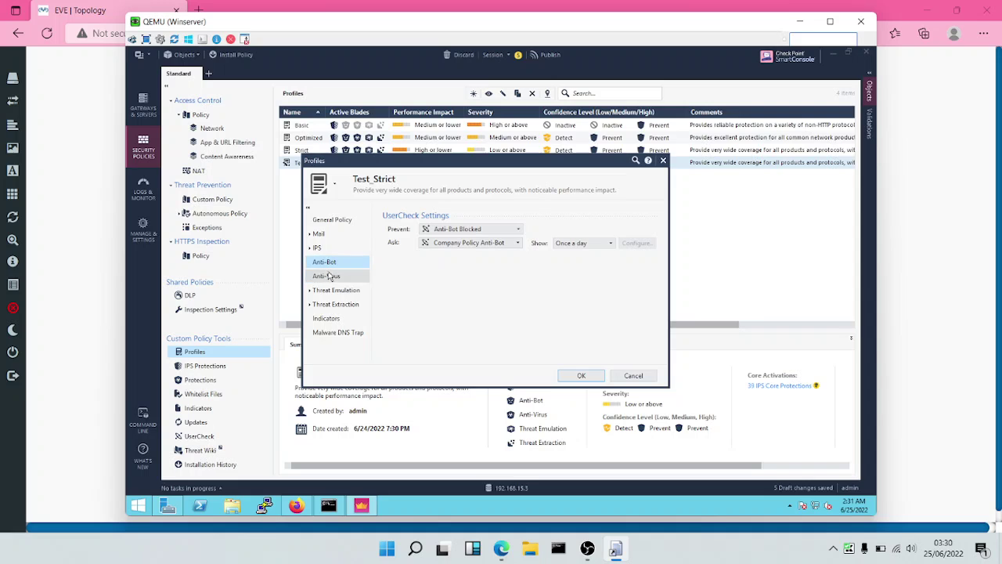
{"action": "left_click", "coordinate": [326, 276]}
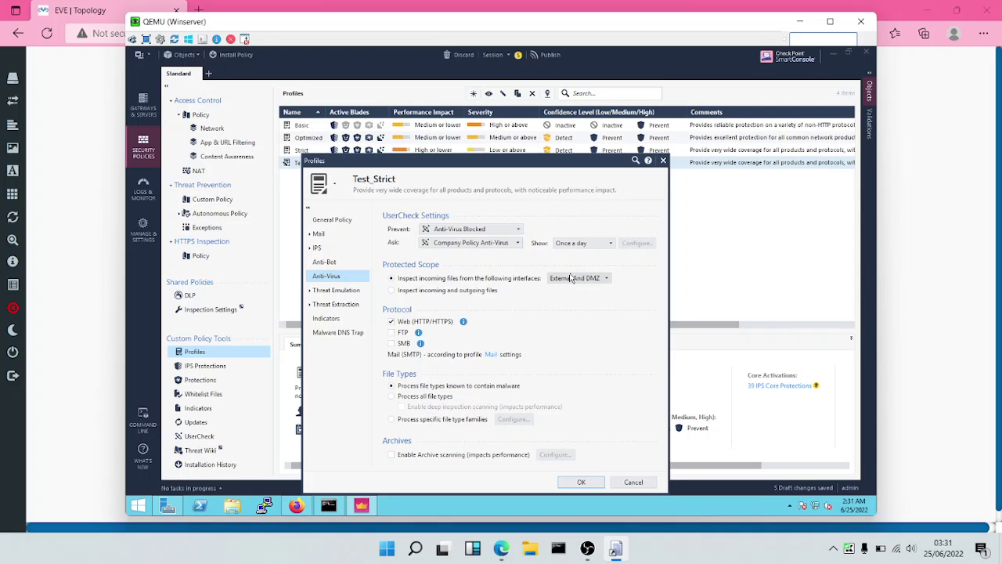
{"action": "left_click", "coordinate": [574, 277]}
{"action": "left_click", "coordinate": [565, 315]}
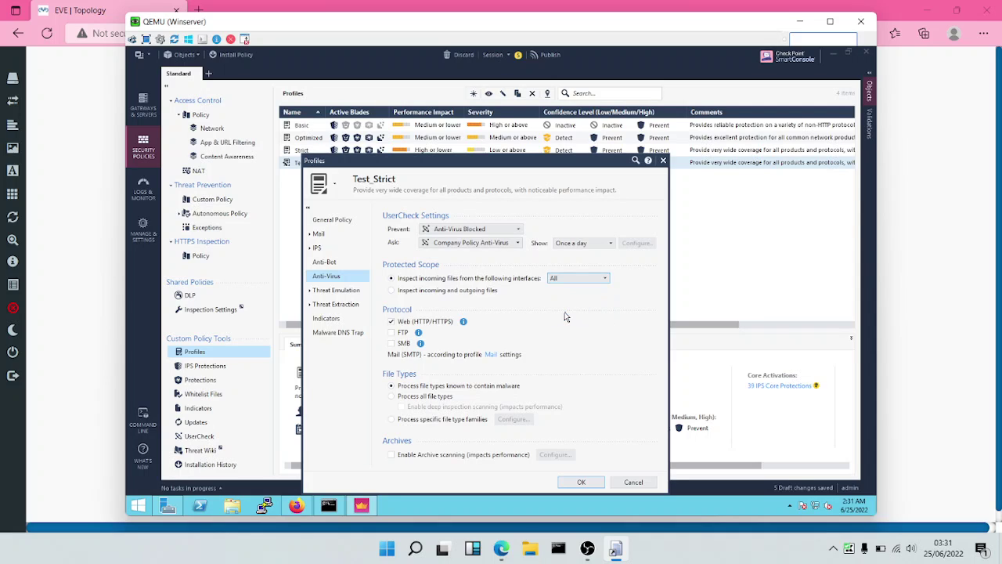
- Add FTP and SMB to the Anti-Virus protocols and process all file types with deep inspection scanning
{"action": "left_click", "coordinate": [391, 332]}
{"action": "left_click", "coordinate": [415, 398]}
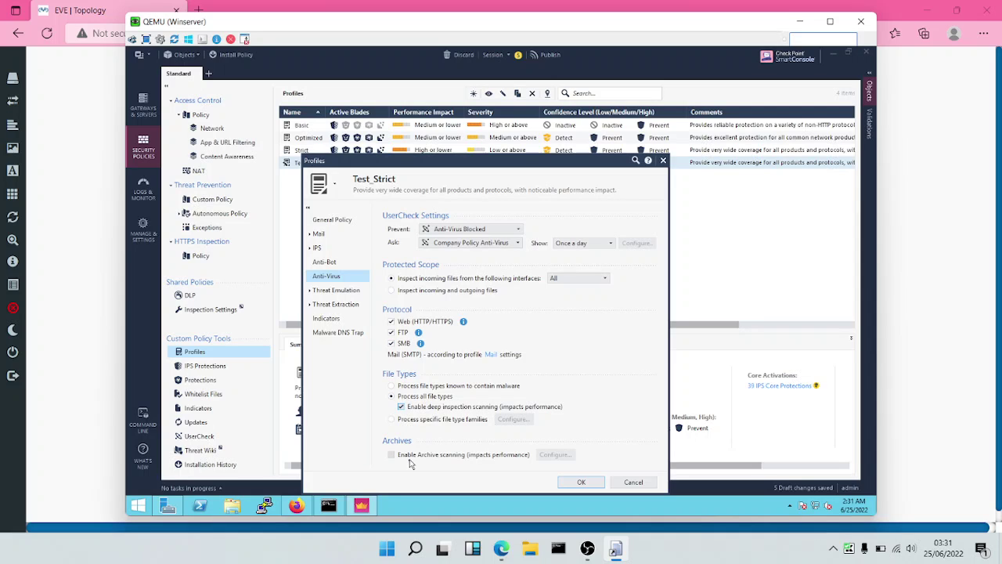
- Enable Anti-Virus archive scanning in Test_Strict, accepting the 30-second processing limit and the Allow action when time is exceeded
{"action": "left_click", "coordinate": [398, 457]}
{"action": "left_click", "coordinate": [553, 454]}
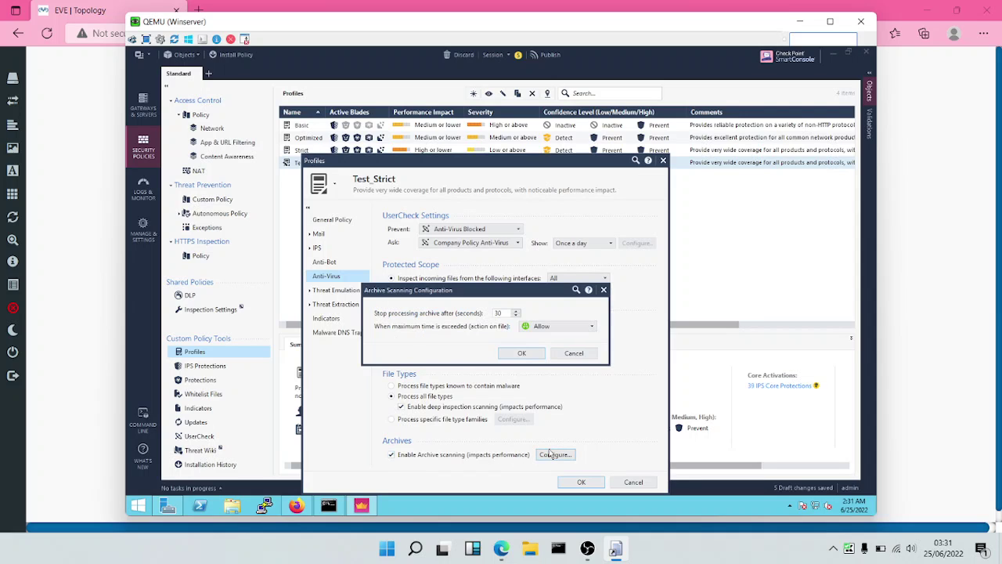
{"action": "left_click", "coordinate": [519, 354]}
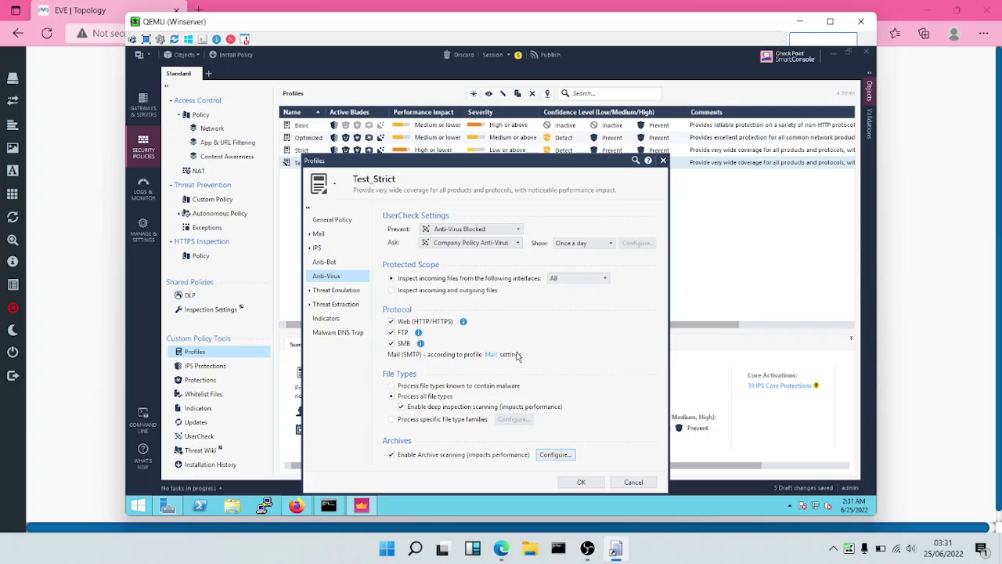
- Activate Test_Strict's IPS protections according to the additional properties, and review its Pre R80 and newly updated protections settings
{"action": "left_click", "coordinate": [318, 247]}
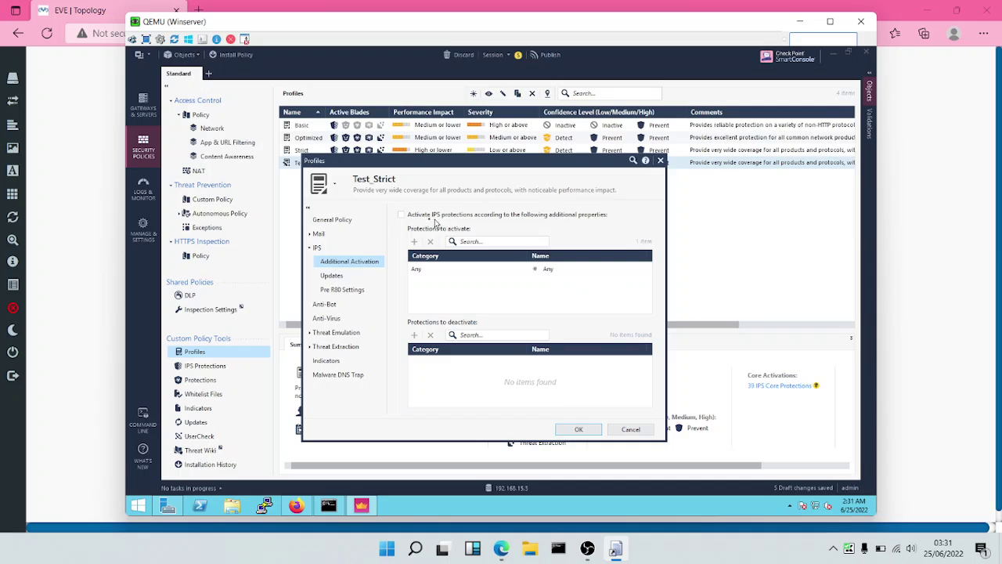
{"action": "left_click", "coordinate": [401, 214]}
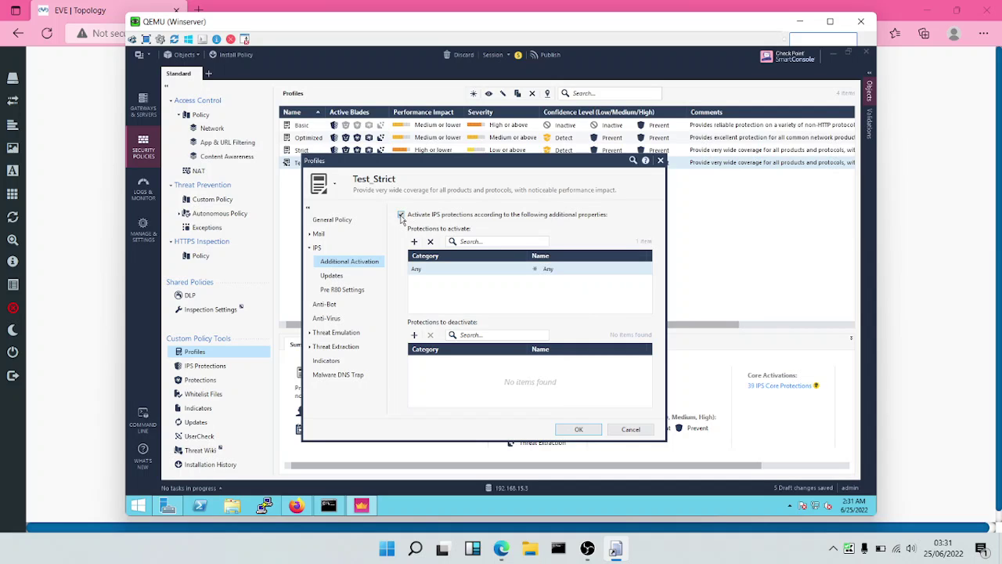
{"action": "left_click", "coordinate": [332, 291]}
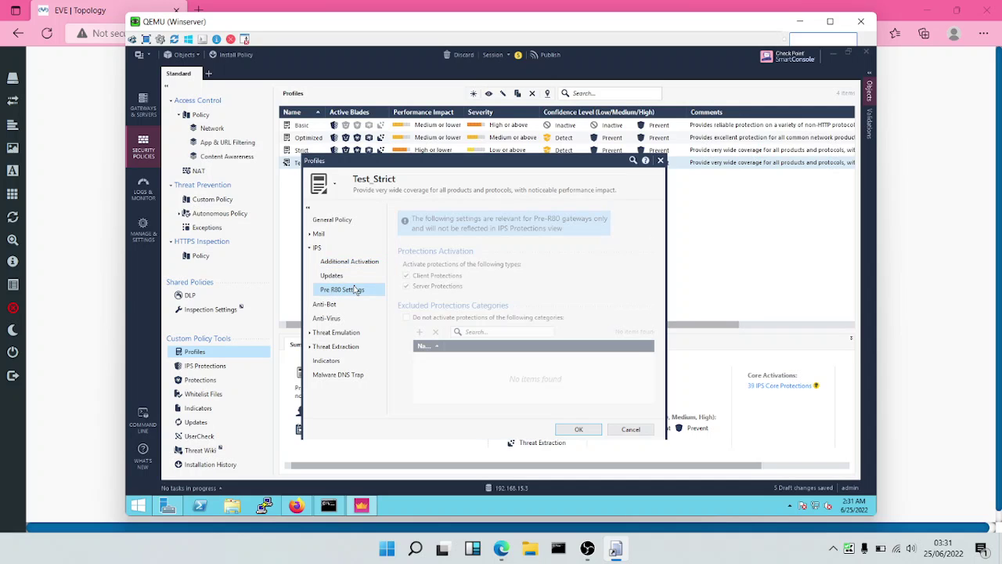
{"action": "left_click", "coordinate": [346, 278]}
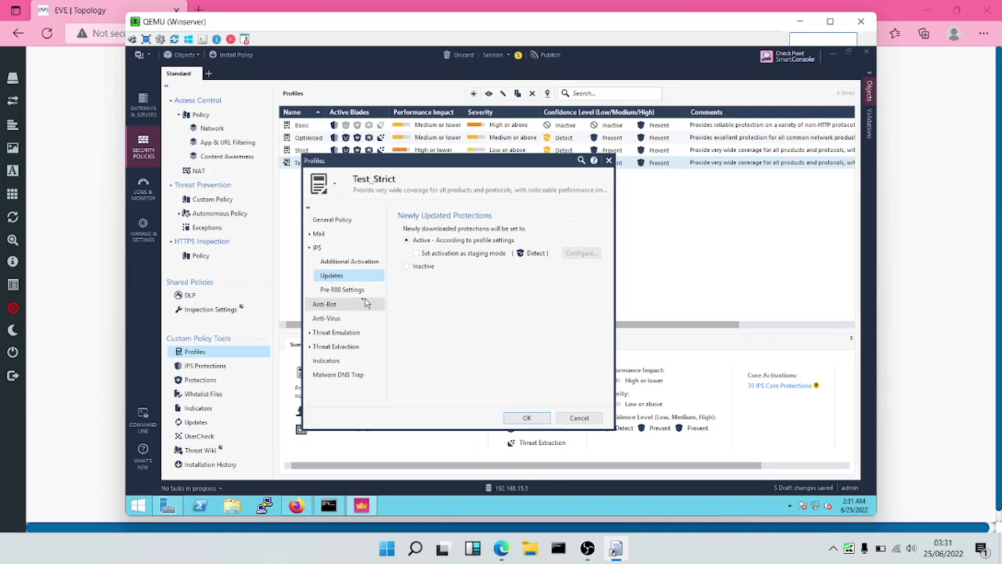
- Review the Anti-Bot and Anti-Virus settings of Test_Strict and save the profile
{"action": "left_click", "coordinate": [325, 305]}
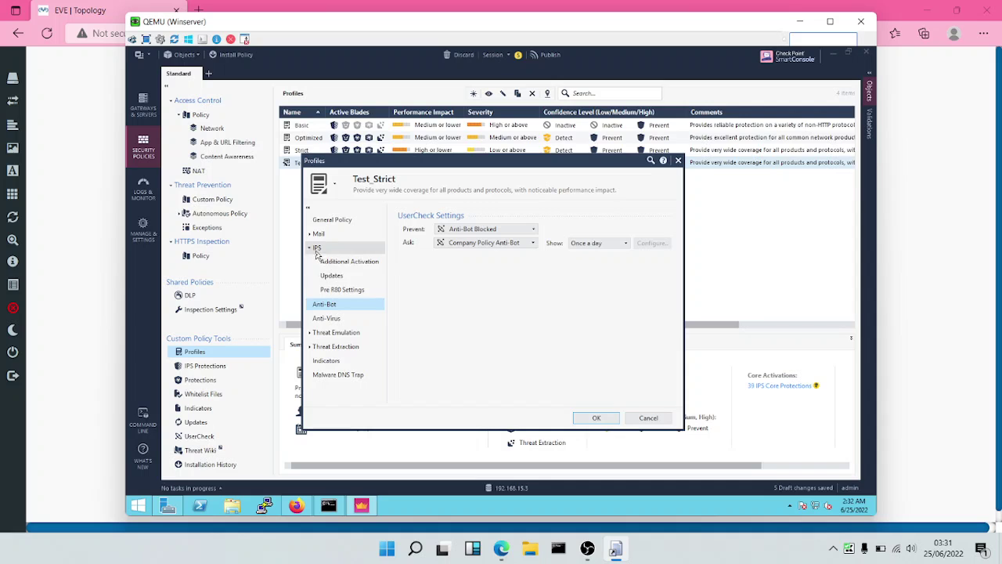
{"action": "left_click", "coordinate": [320, 319]}
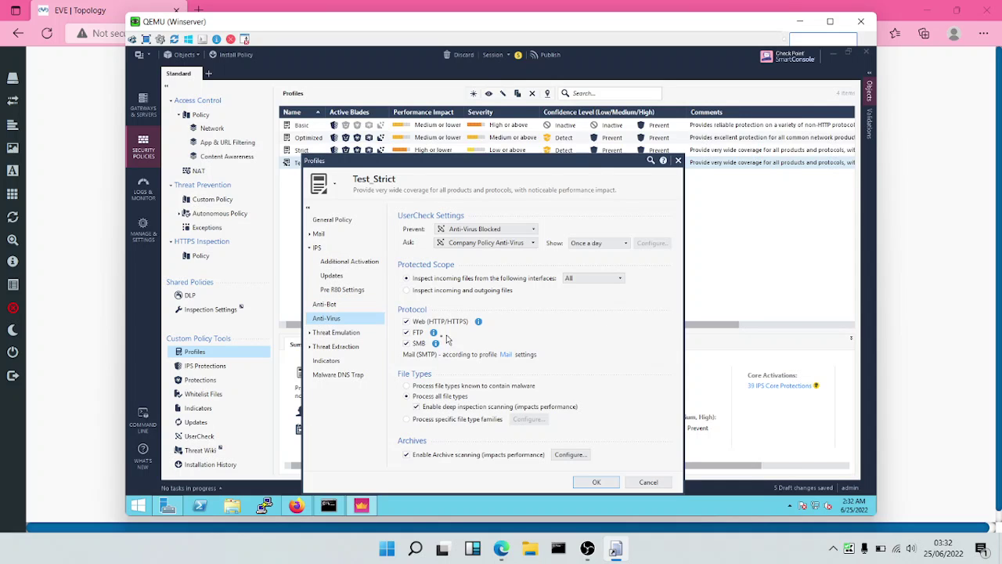
{"action": "mouse_move", "coordinate": [440, 341]}
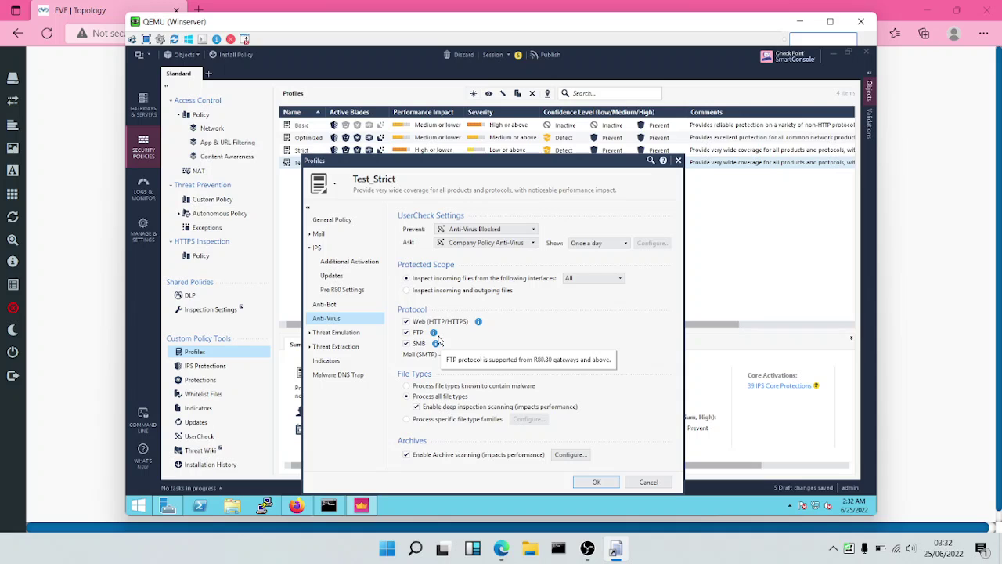
{"action": "left_click", "coordinate": [595, 481]}
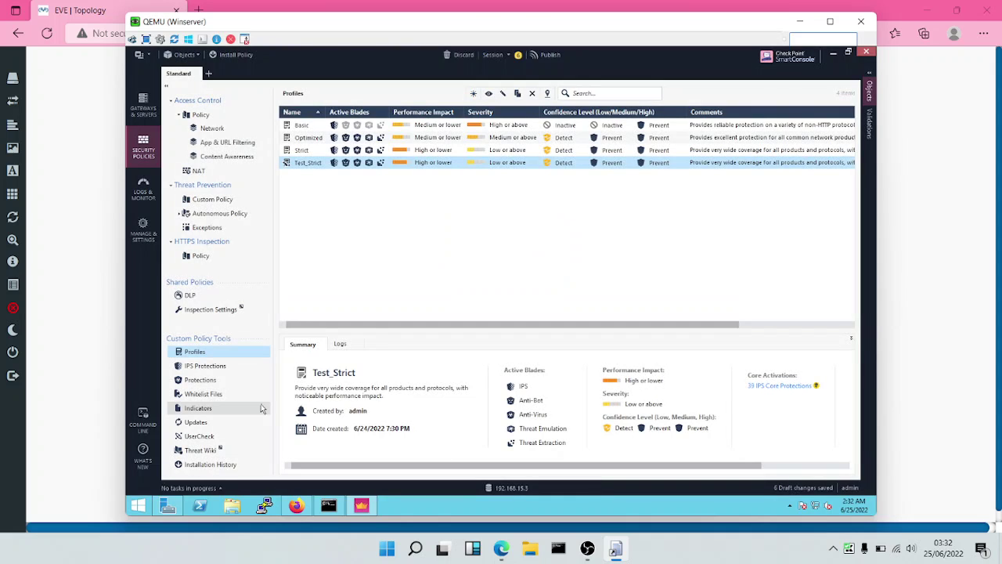
- Assign the Test_Strict profile as the action of the TP_Policy rule in the custom threat prevention policy
{"action": "left_click", "coordinate": [210, 200]}
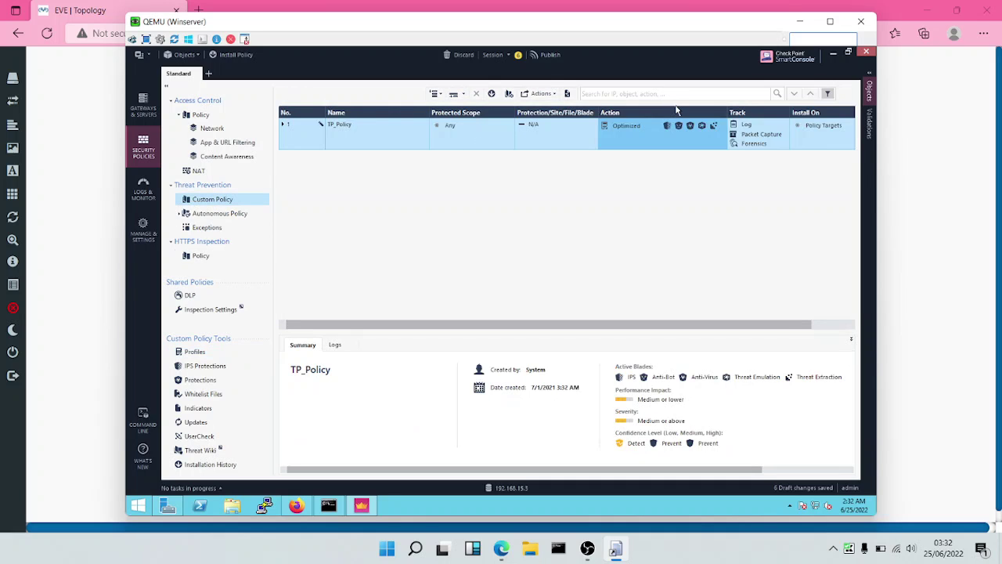
{"action": "left_click", "coordinate": [720, 126]}
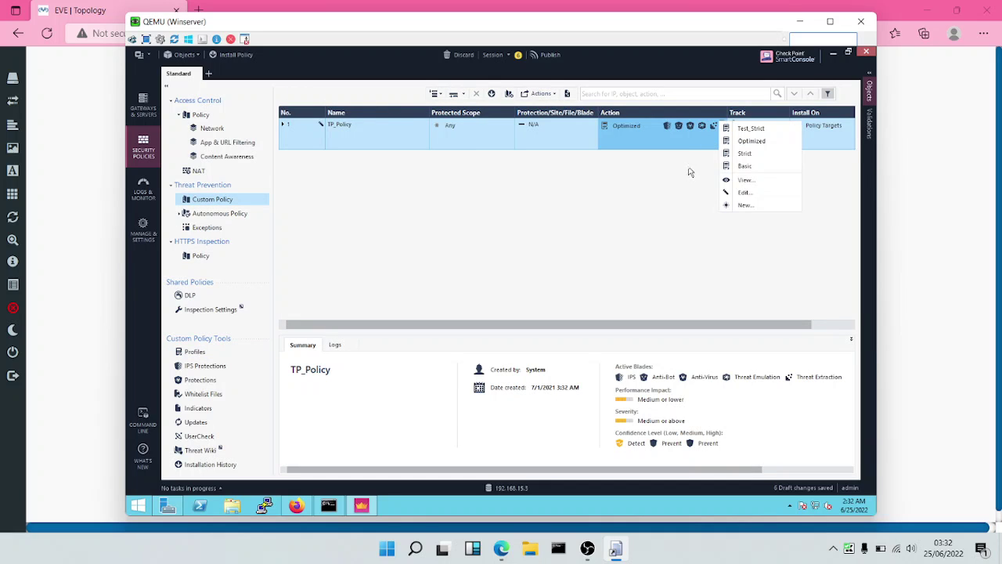
{"action": "left_click", "coordinate": [751, 128]}
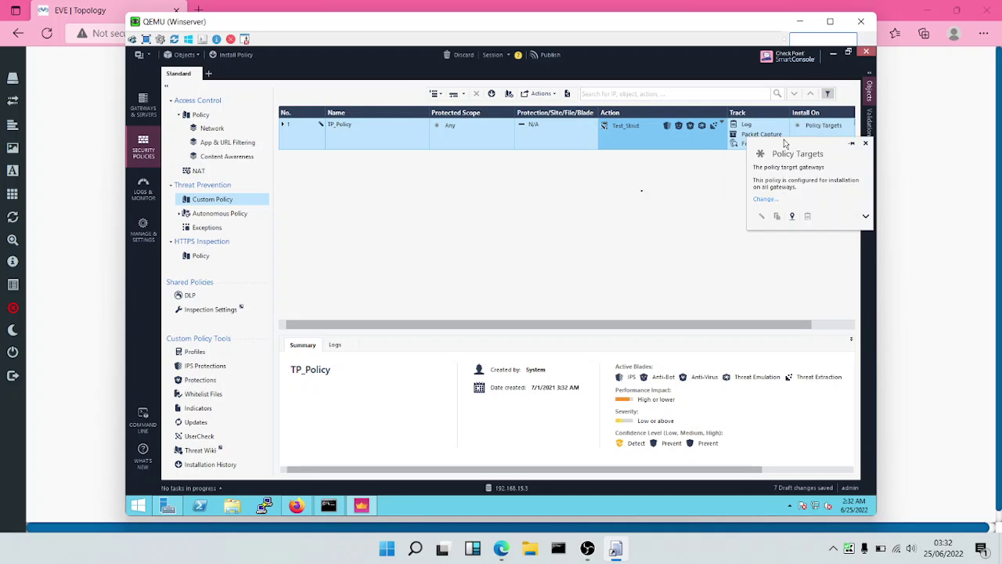
- Publish the session's changes and install the Standard package's Access Control policy on CP-GW1 only
{"action": "left_click", "coordinate": [230, 54]}
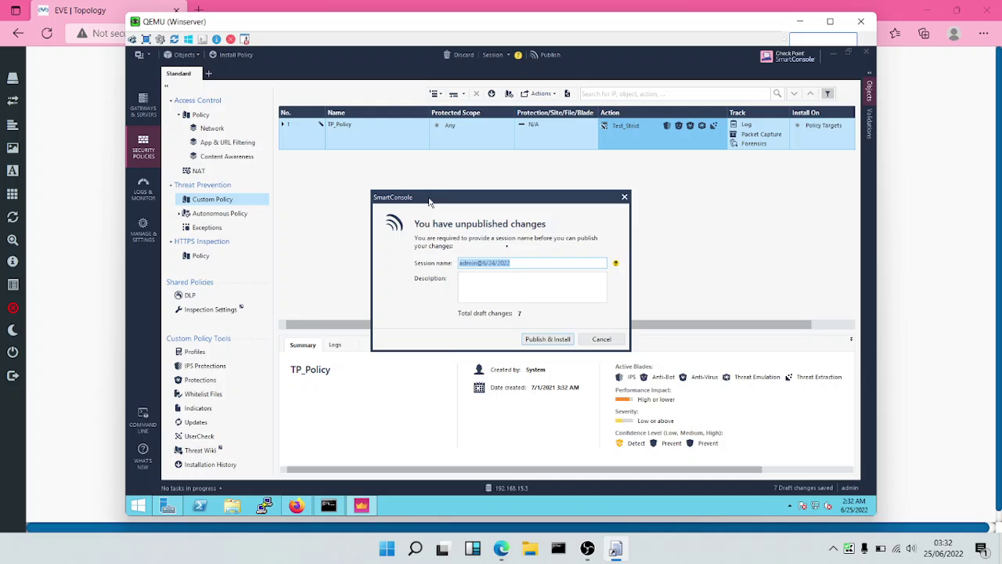
{"action": "left_click", "coordinate": [539, 339]}
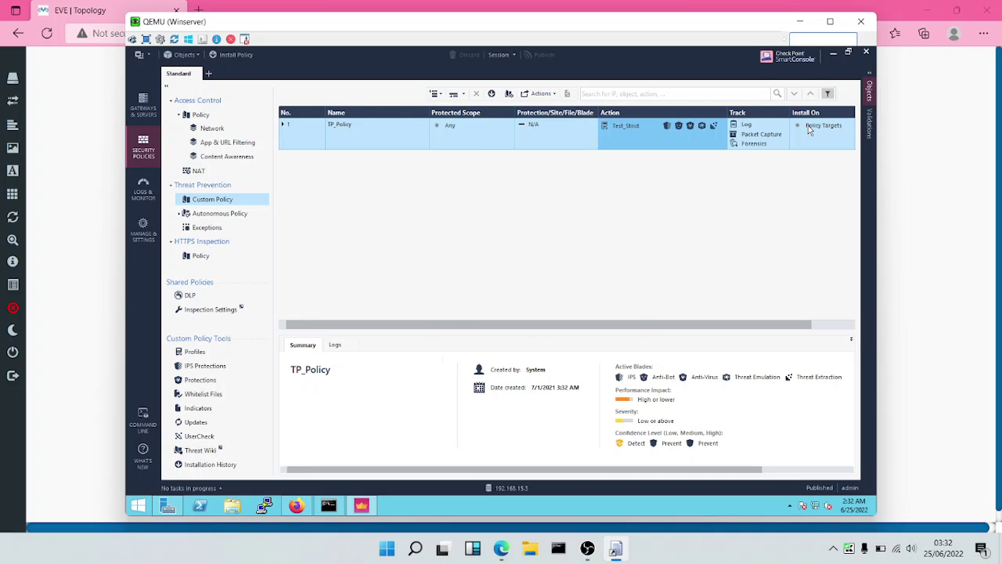
{"action": "key", "text": "ctrl+shift+Return"}
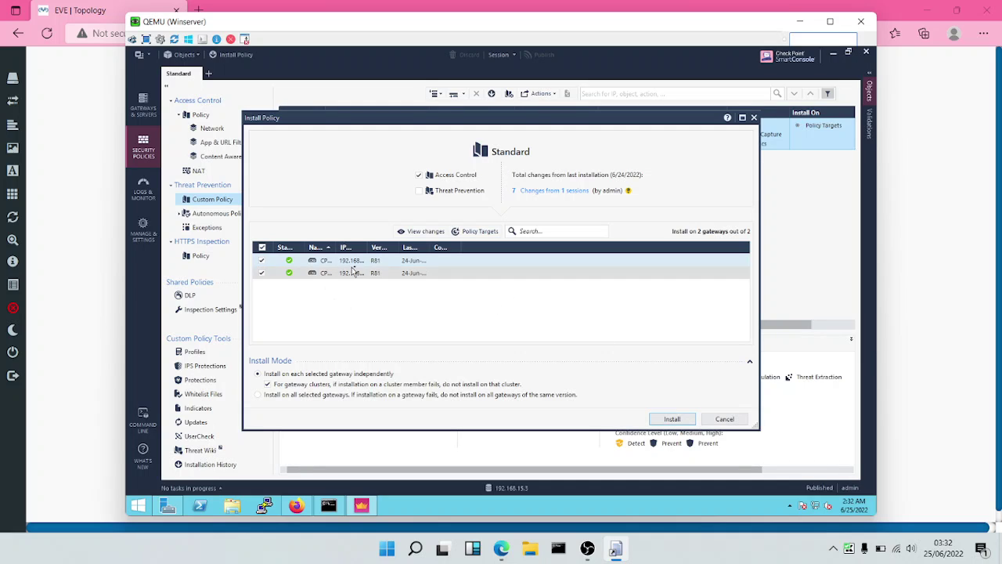
{"action": "left_click_drag", "start_coordinate": [337, 247], "coordinate": [372, 247]}
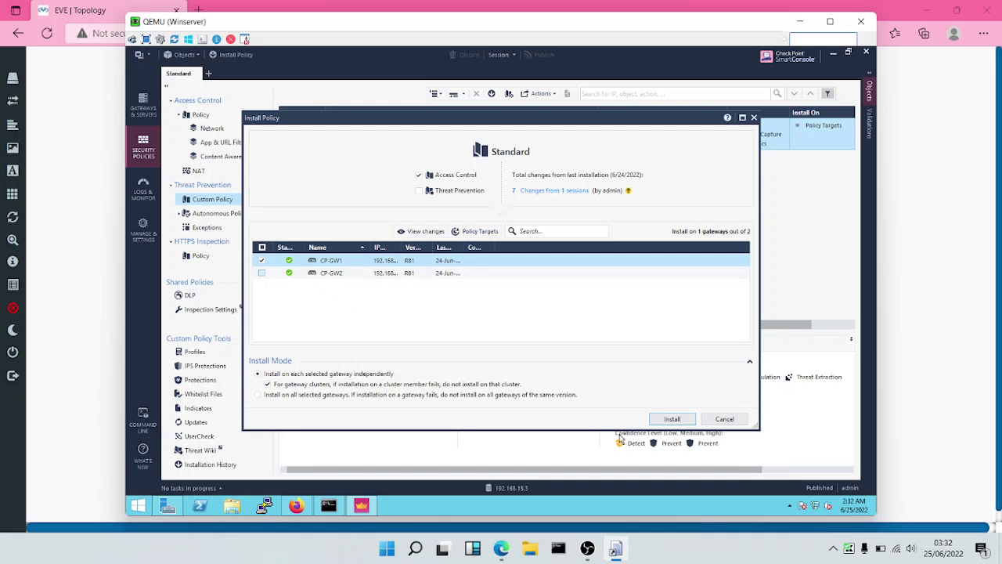
{"action": "left_click", "coordinate": [678, 424]}
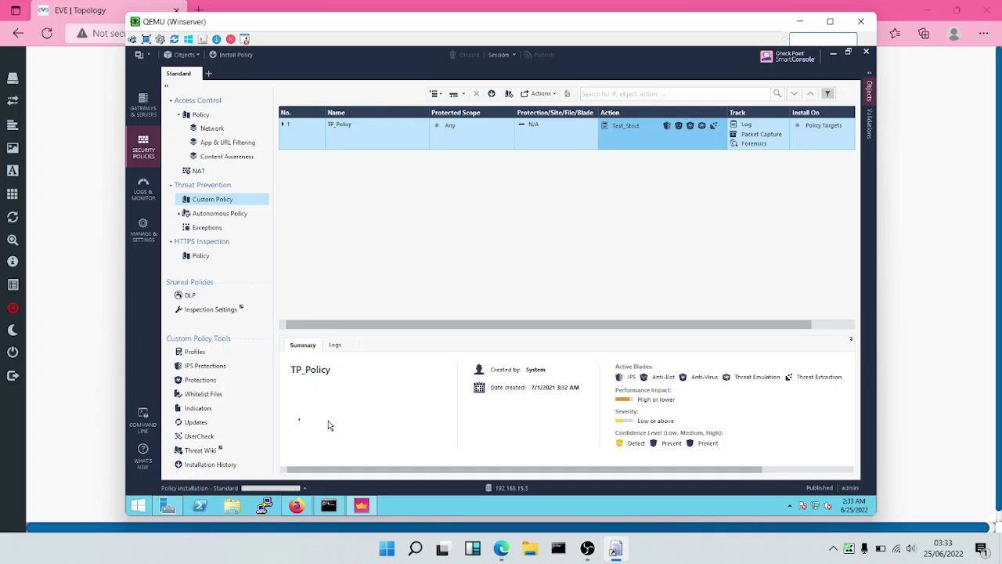
- Start an immediate IPS update from the threat prevention updates and minimize its progress window without hiding it permanently
{"action": "left_click", "coordinate": [195, 423]}
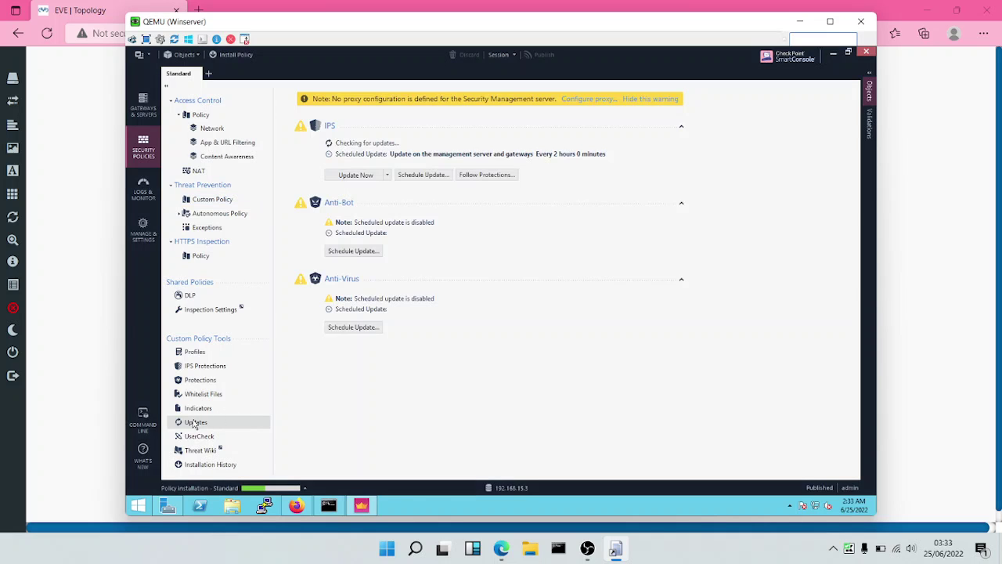
{"action": "left_click", "coordinate": [351, 175]}
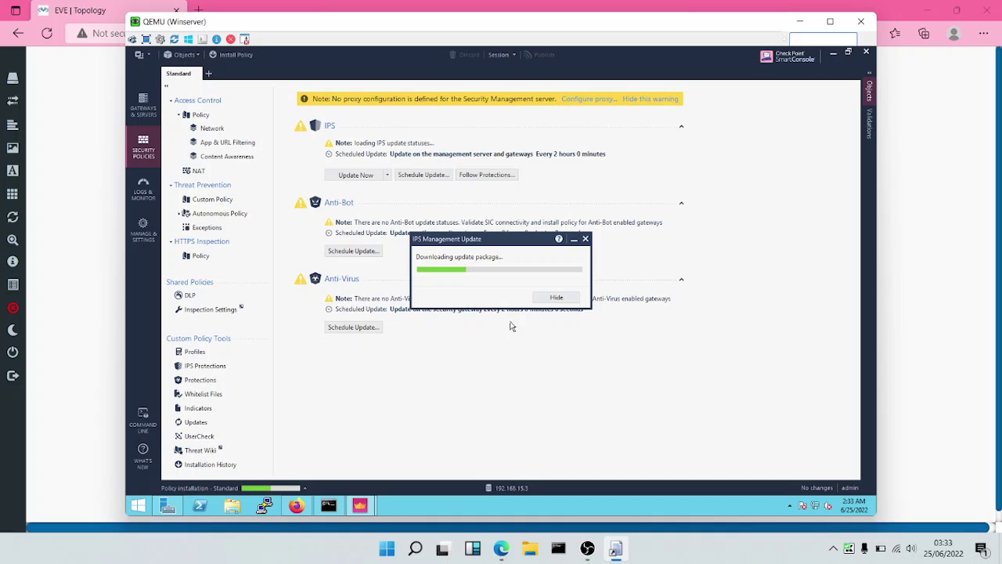
{"action": "left_click", "coordinate": [557, 297]}
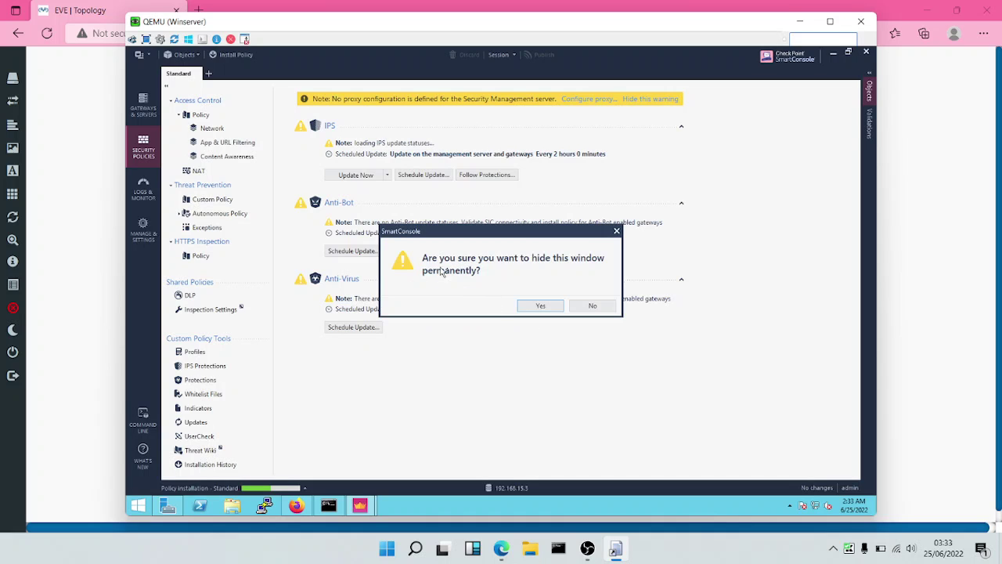
{"action": "left_click", "coordinate": [589, 306]}
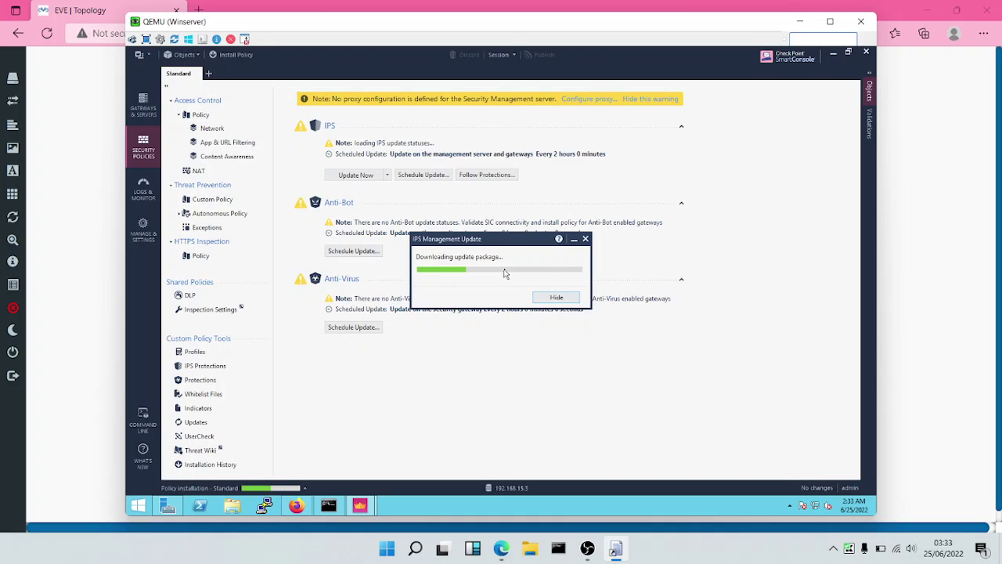
{"action": "left_click", "coordinate": [574, 240]}
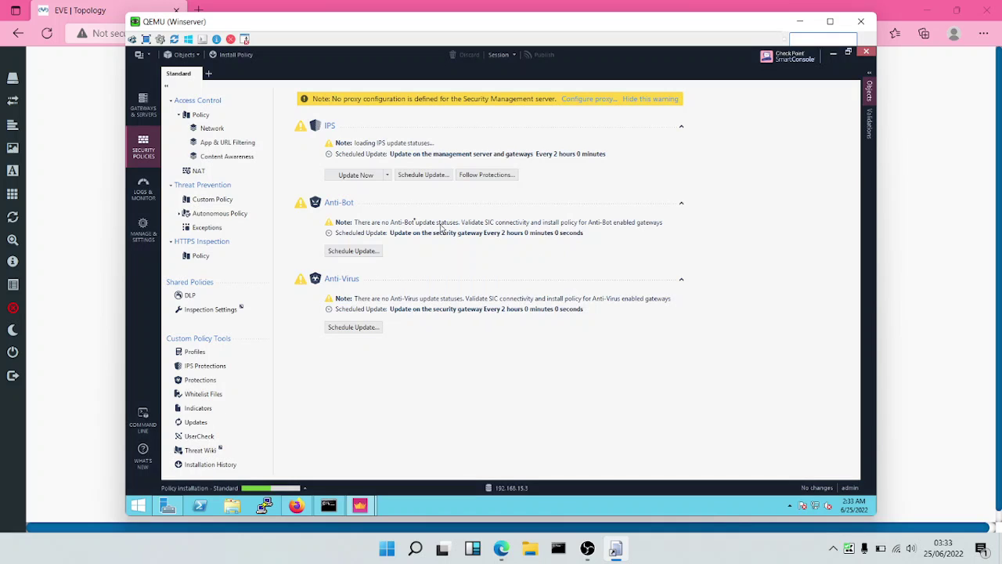
- Examine the malware database update schedule shared by Anti-Bot and Anti-Virus
{"action": "left_click", "coordinate": [353, 252]}
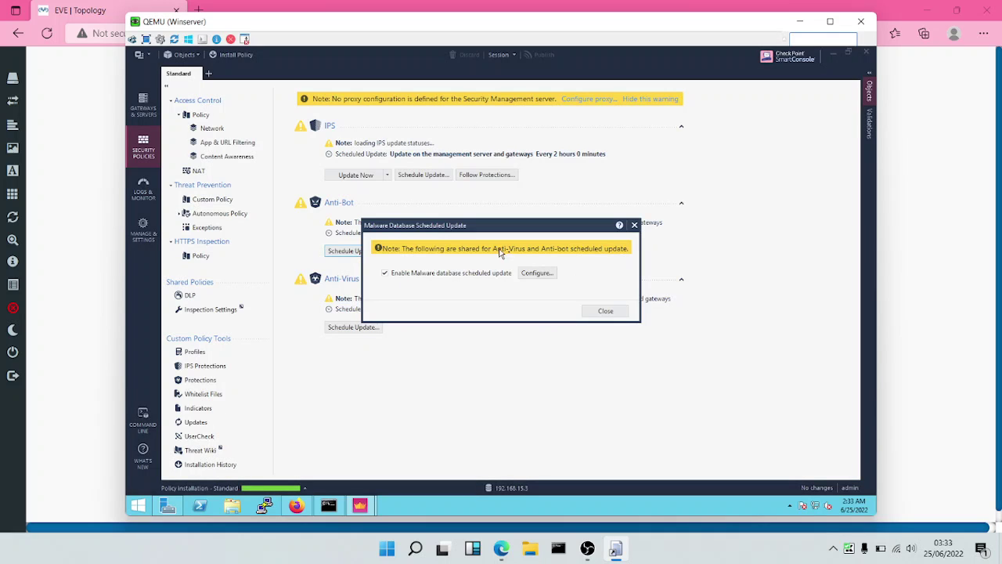
{"action": "left_click", "coordinate": [537, 274]}
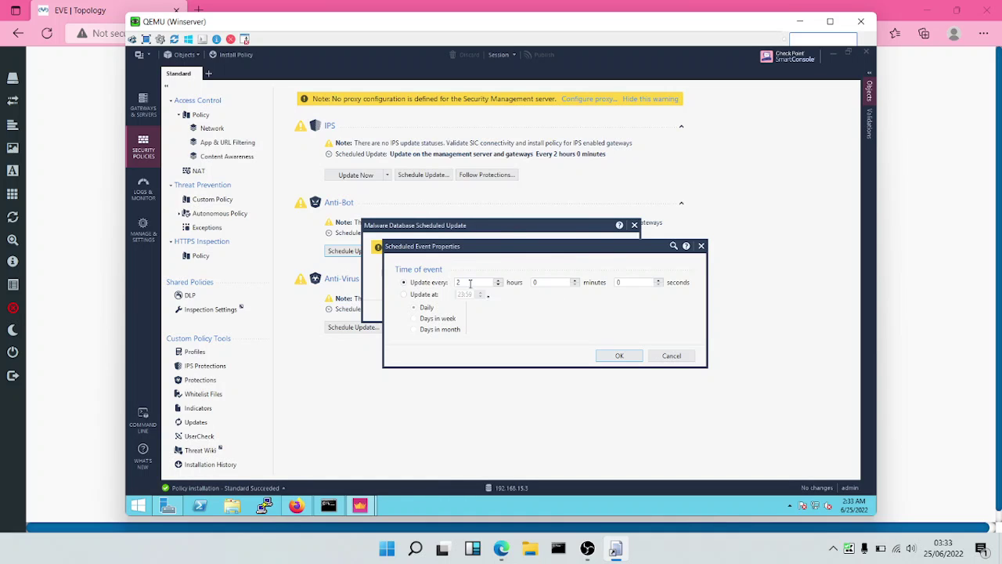
{"action": "left_click", "coordinate": [633, 353]}
{"action": "left_click", "coordinate": [612, 312]}
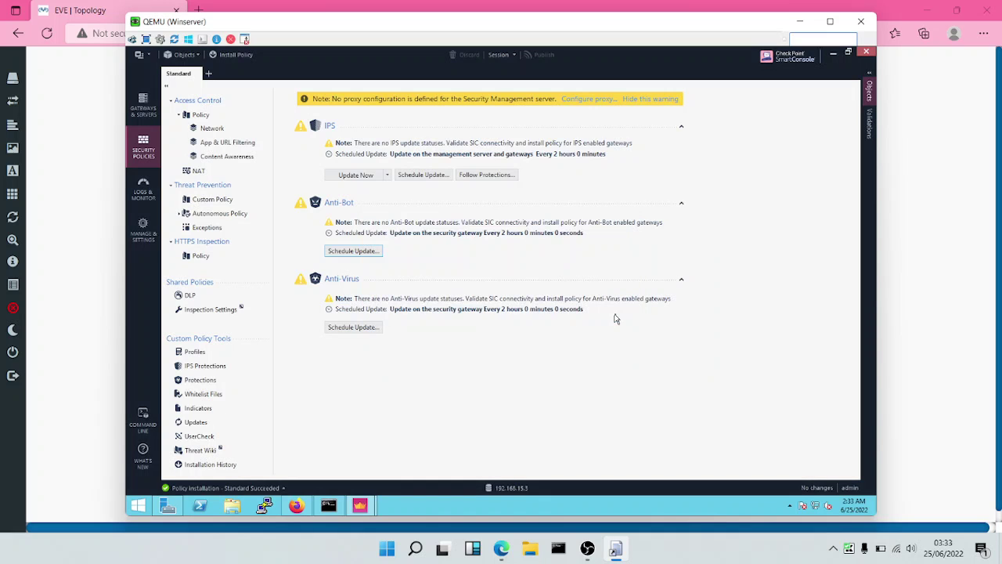
{"action": "left_click", "coordinate": [365, 327]}
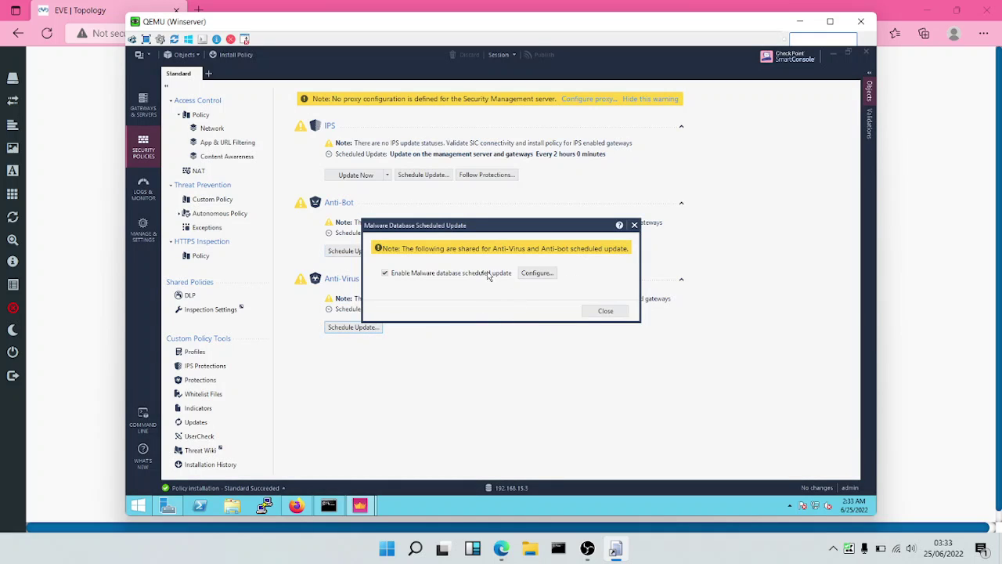
{"action": "left_click", "coordinate": [605, 310]}
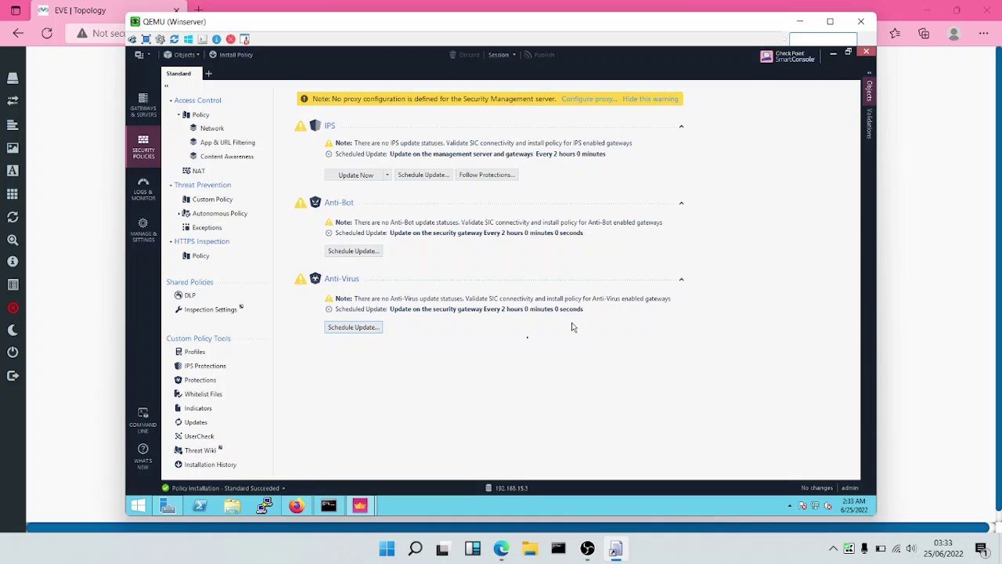
- Check the recent policy installation tasks and the progress of the IPS management update
{"action": "left_click", "coordinate": [282, 487]}
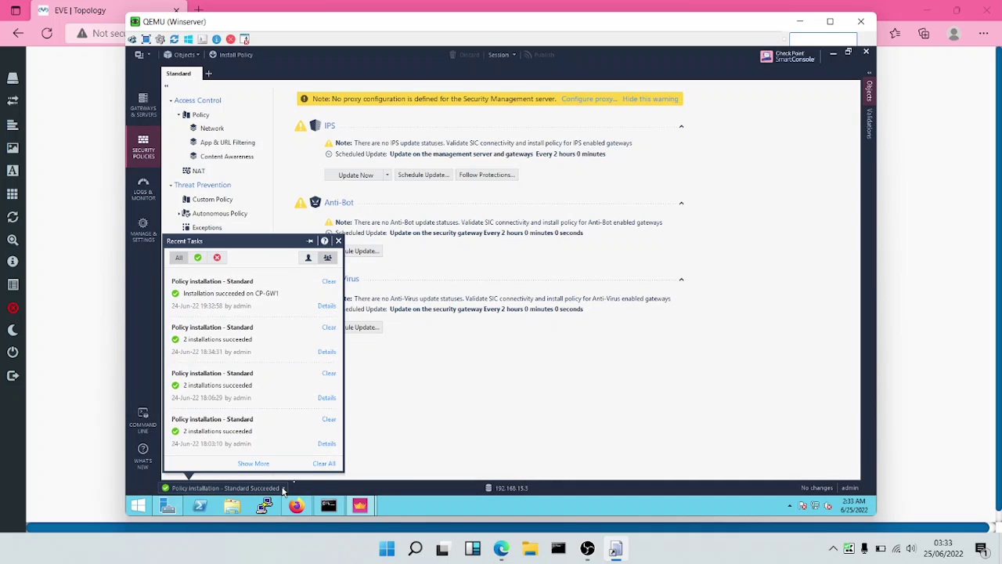
{"action": "left_click", "coordinate": [388, 433]}
{"action": "left_click", "coordinate": [365, 525]}
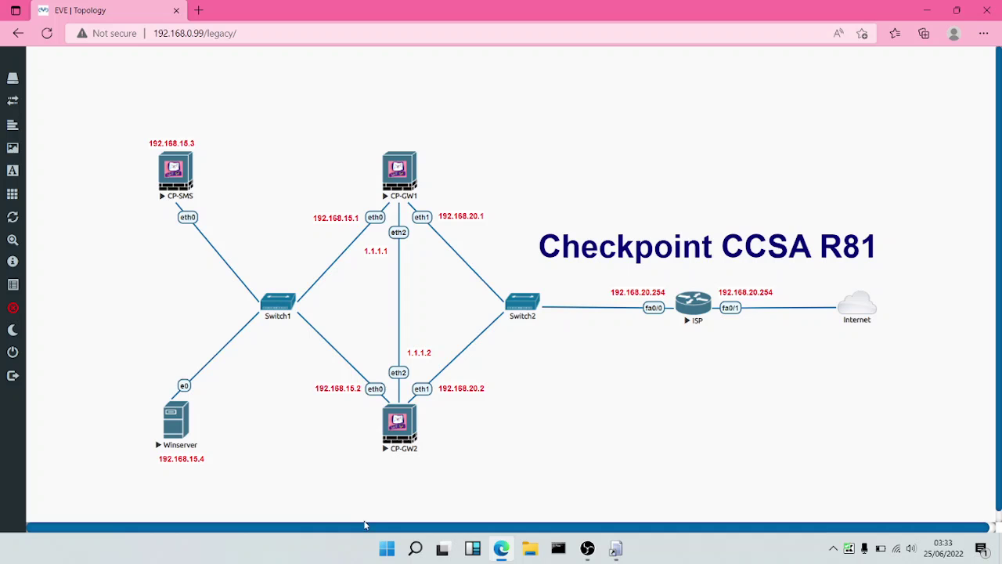
{"action": "left_click", "coordinate": [615, 549]}
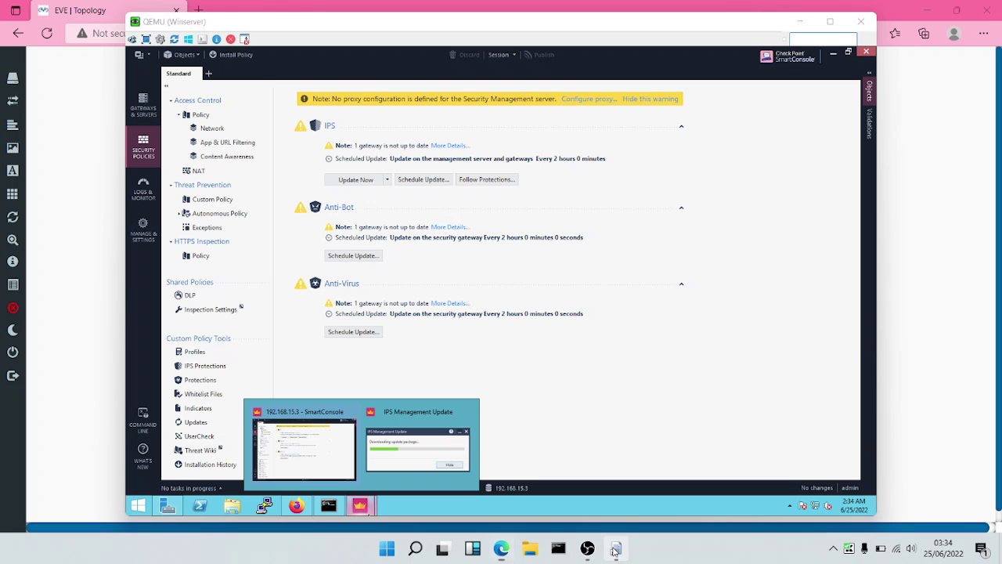
{"action": "left_click", "coordinate": [419, 462]}
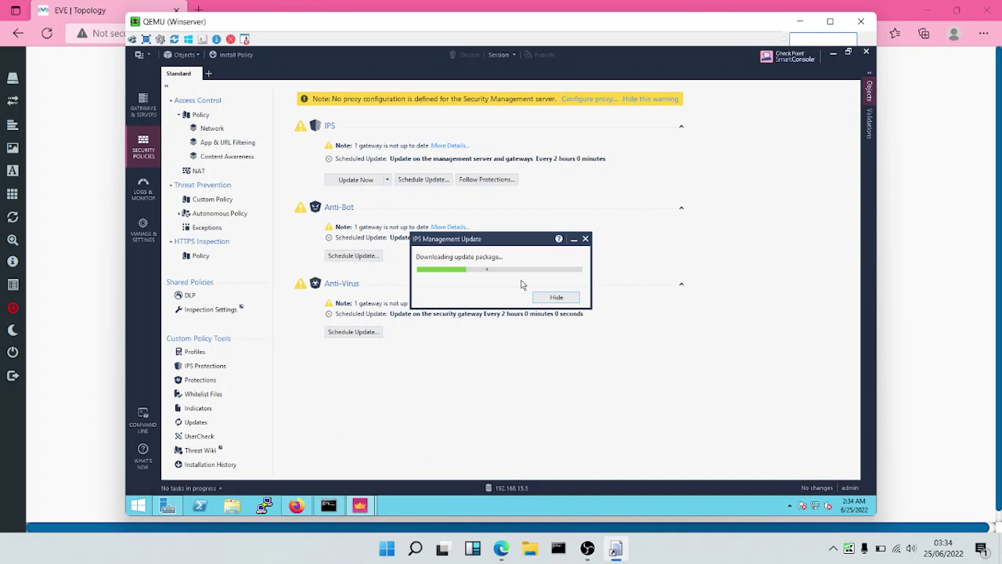
{"action": "left_click", "coordinate": [574, 239]}
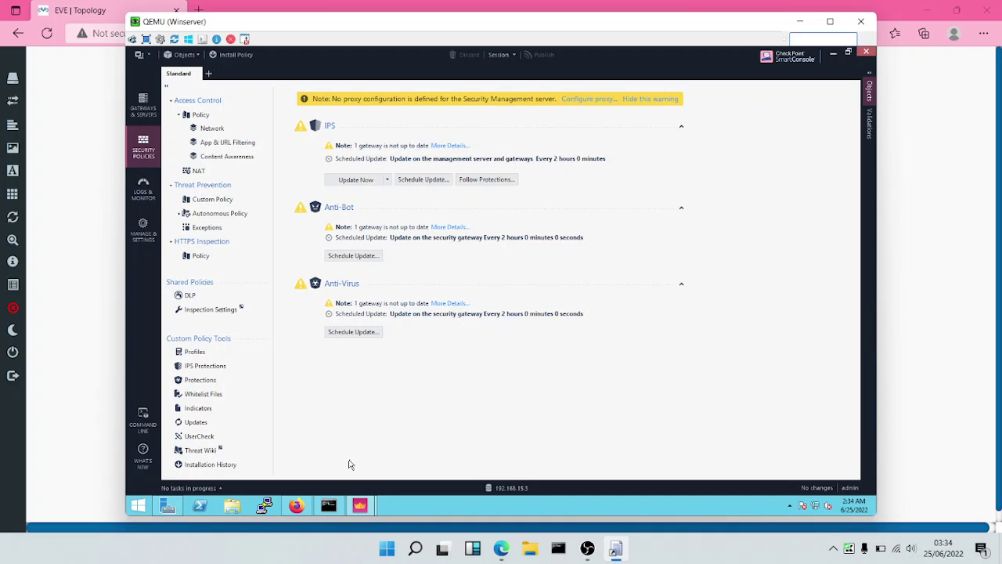
- Switch to Firefox, reload the CheckMe page and rerun the assessment for the Network target with the terms and conditions accepted
{"action": "left_click", "coordinate": [296, 504]}
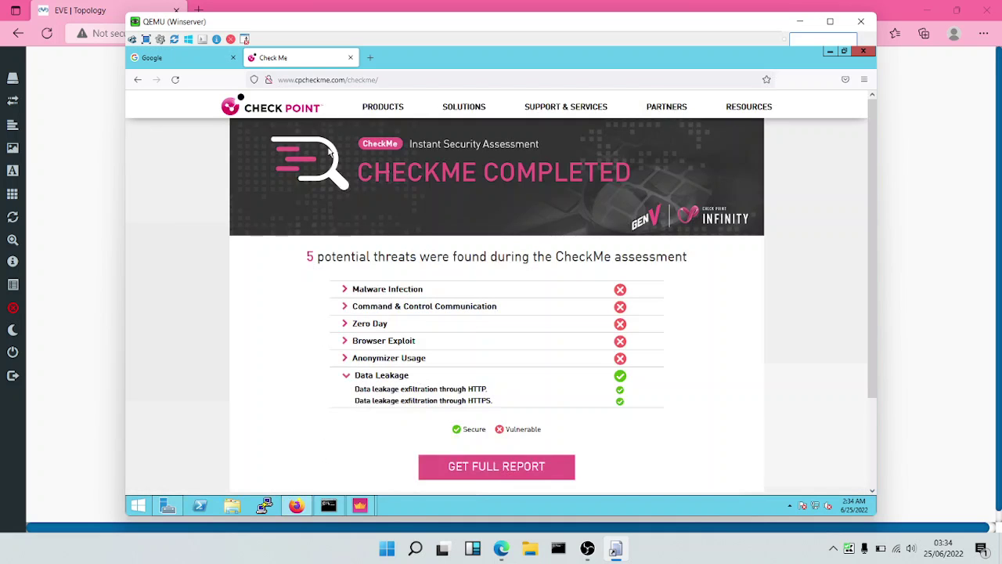
{"action": "left_click", "coordinate": [173, 79]}
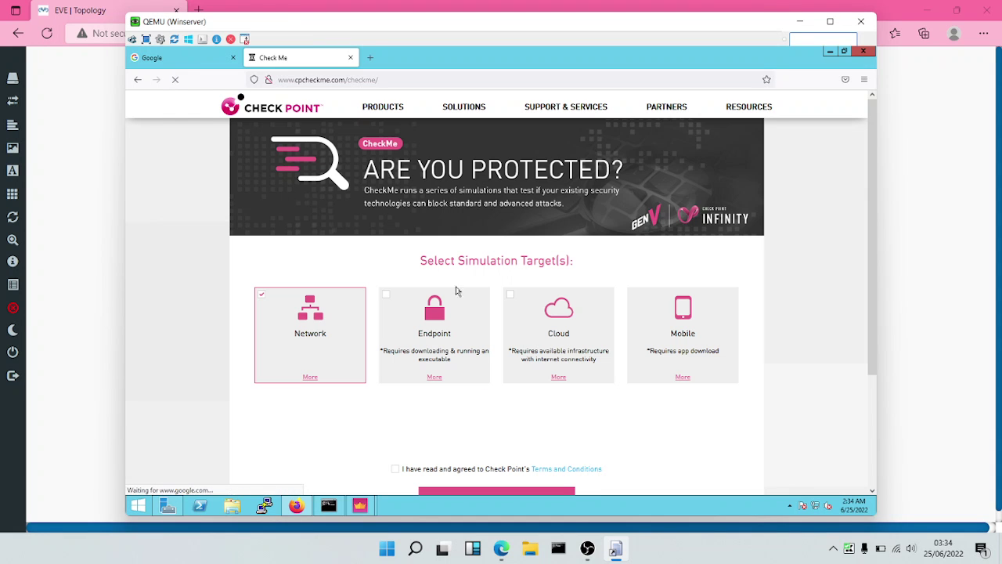
{"action": "left_click", "coordinate": [395, 468]}
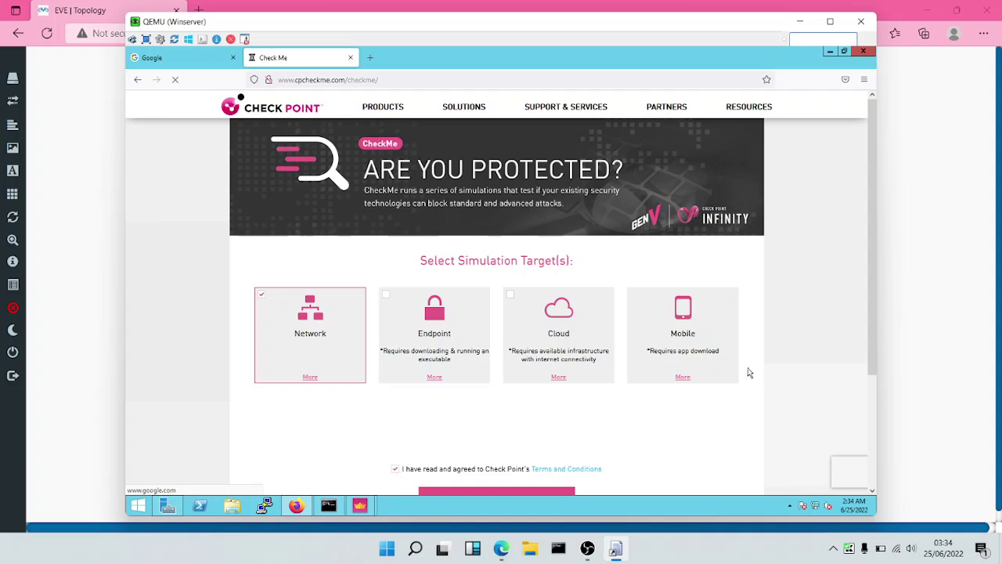
{"action": "left_click_drag", "start_coordinate": [870, 327], "coordinate": [707, 425]}
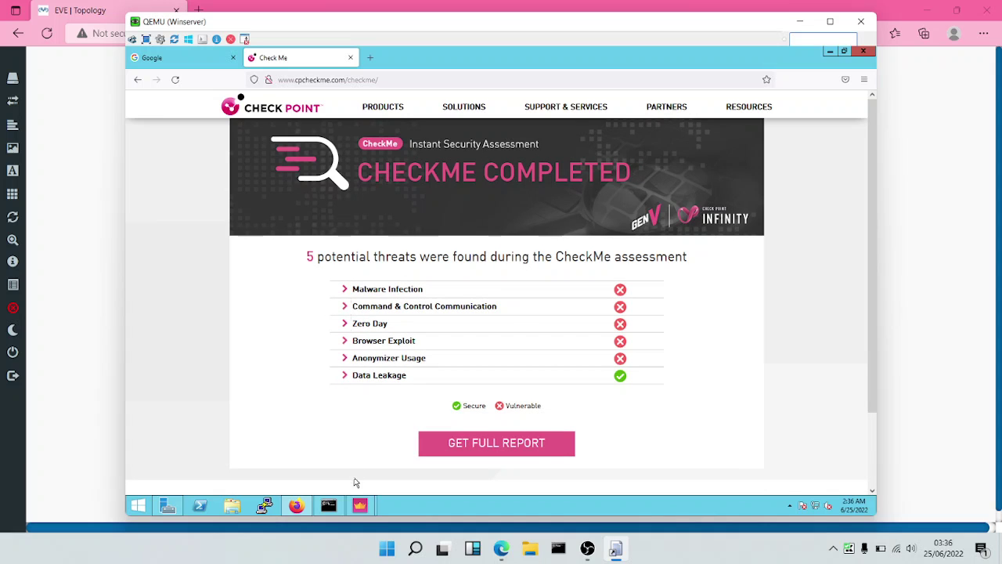
- Return to SmartConsole and add an App & URL Filtering rule named No Malicious Sites above the No Social Media rule
{"action": "mouse_move", "coordinate": [360, 505]}
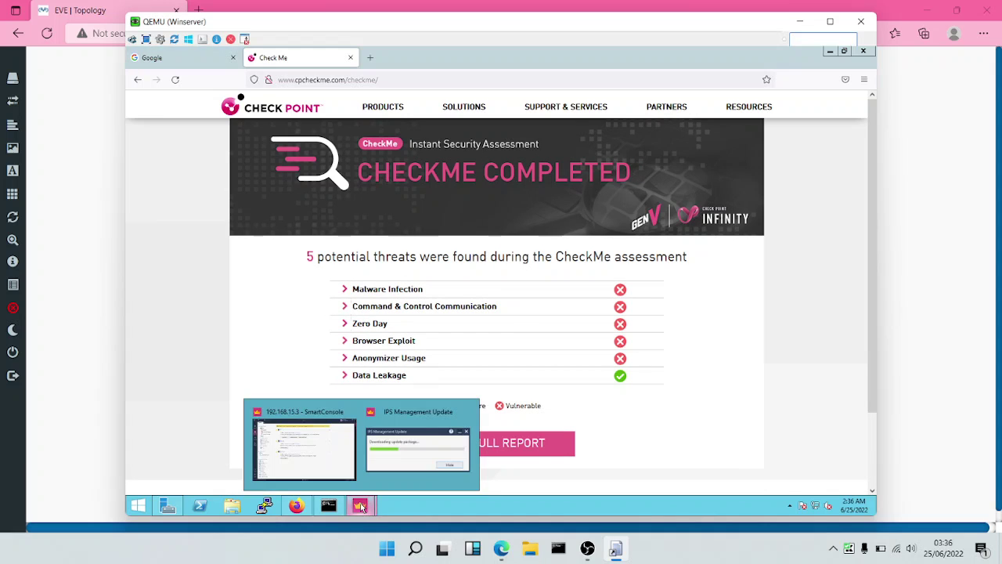
{"action": "left_click", "coordinate": [317, 436]}
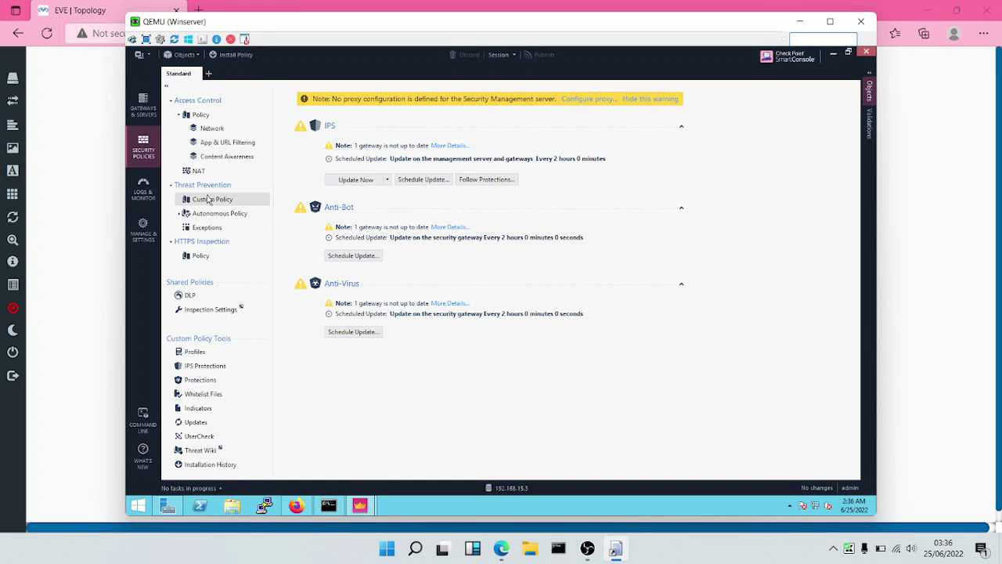
{"action": "left_click", "coordinate": [209, 144]}
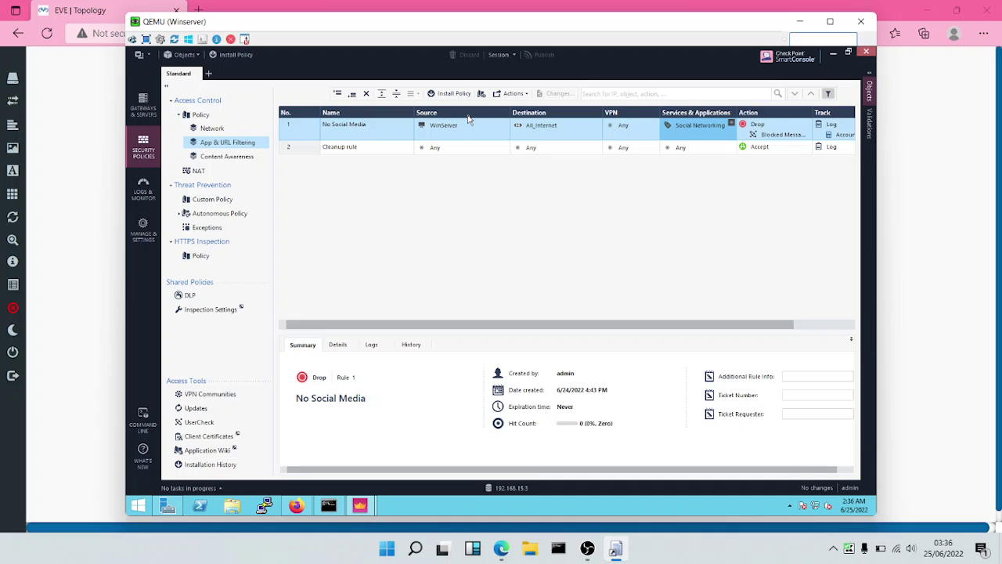
{"action": "right_click", "coordinate": [307, 127]}
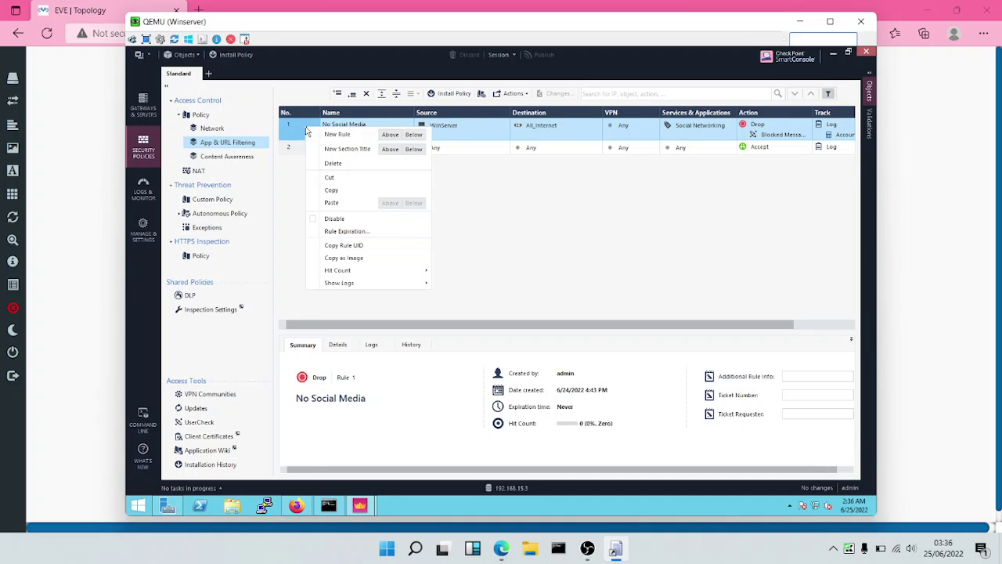
{"action": "left_click", "coordinate": [386, 134]}
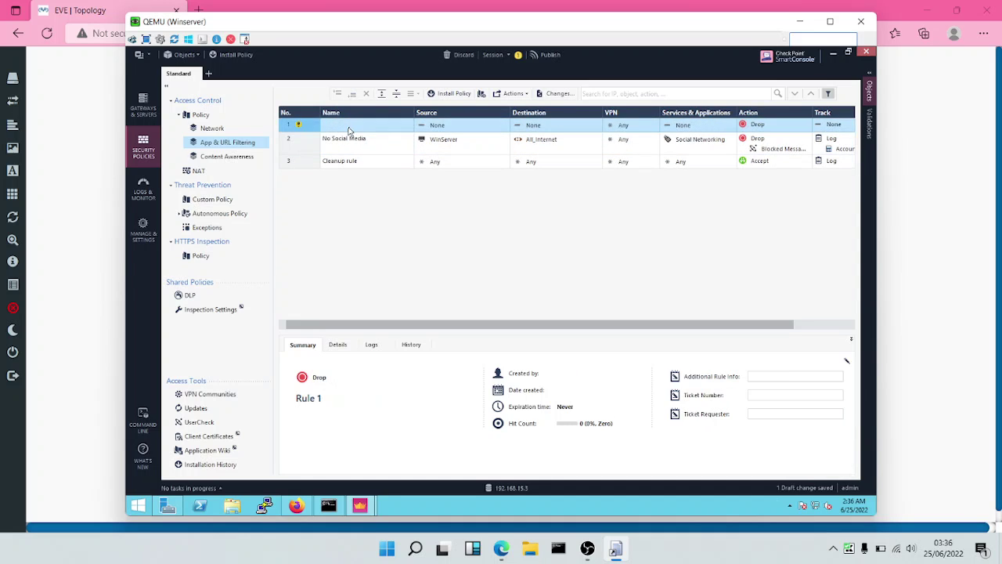
{"action": "double_click", "coordinate": [349, 125]}
{"action": "type", "text": "No"}
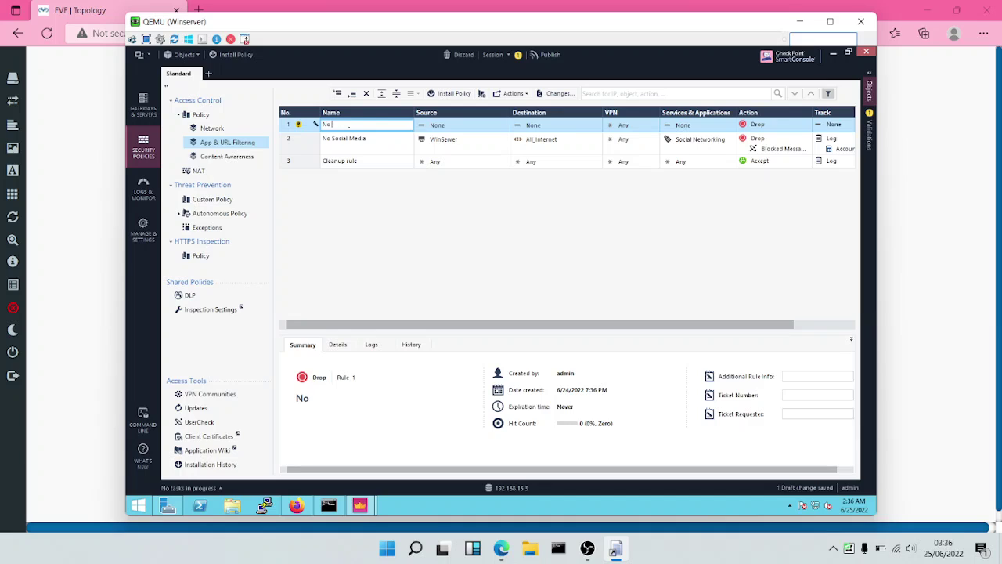
{"action": "type", "text": " Malicious Sites"}
- Set the source of the No Malicious Sites rule to WinServer
{"action": "left_click", "coordinate": [442, 139]}
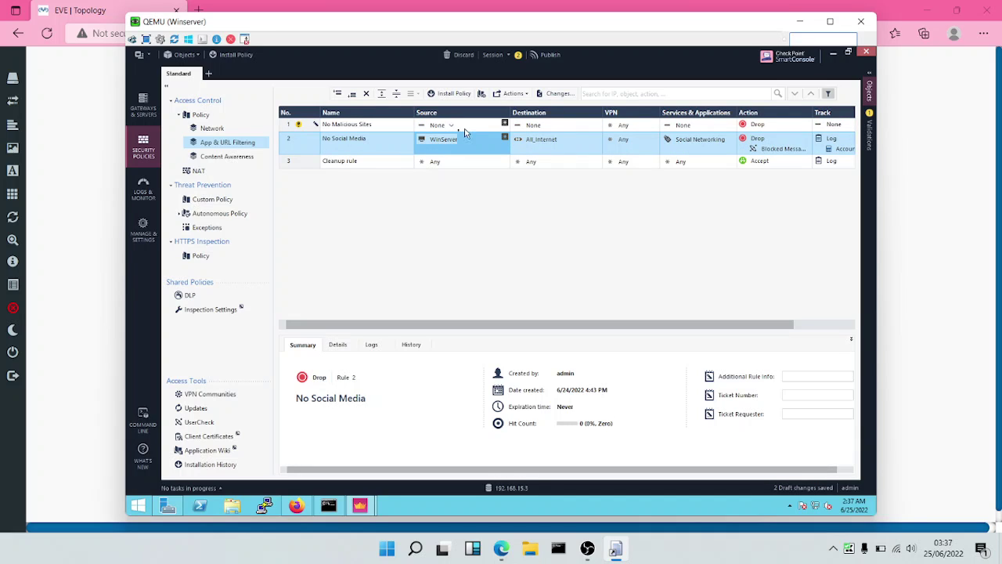
{"action": "left_click", "coordinate": [503, 124]}
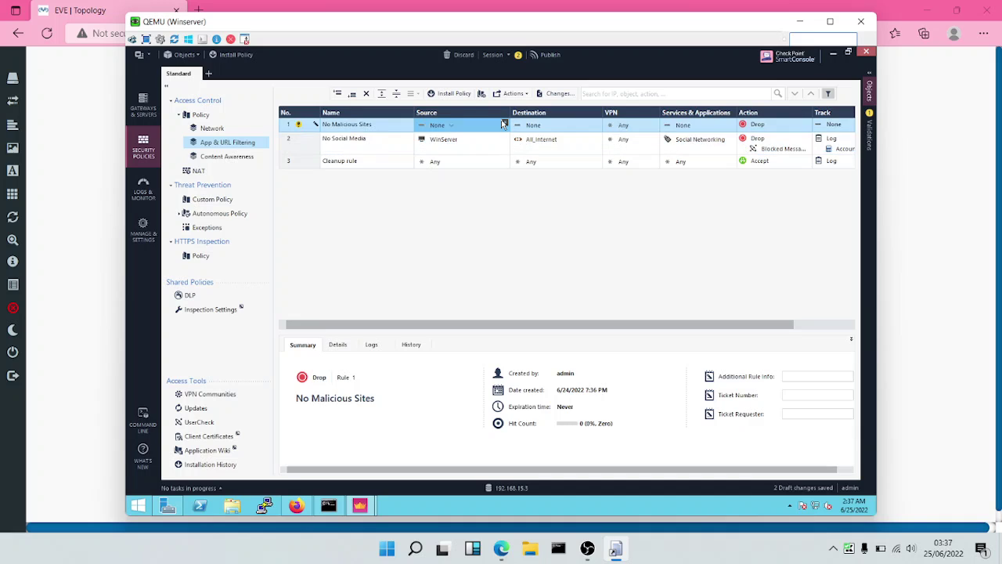
{"action": "left_click", "coordinate": [503, 125]}
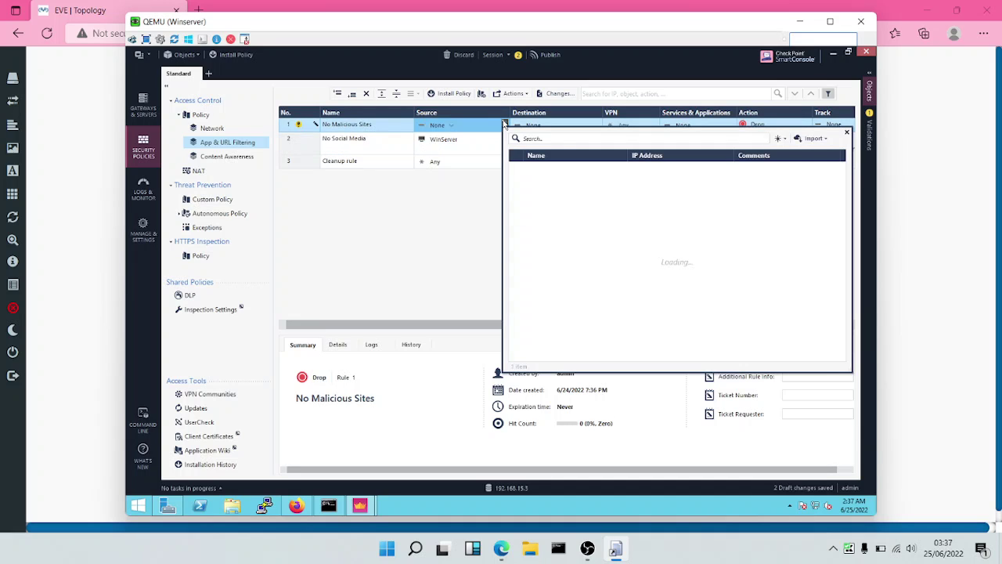
{"action": "left_click", "coordinate": [548, 138]}
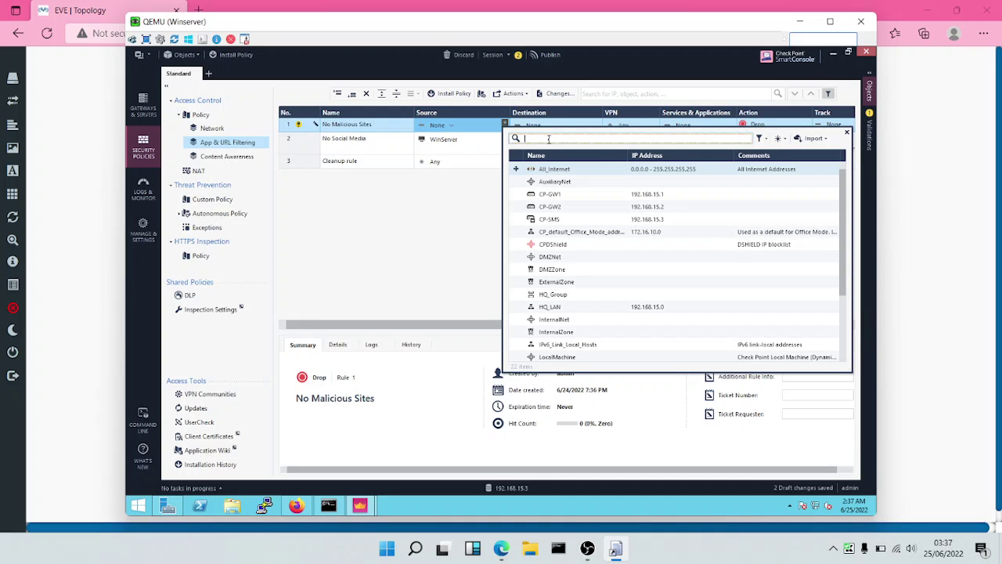
{"action": "type", "text": "win"}
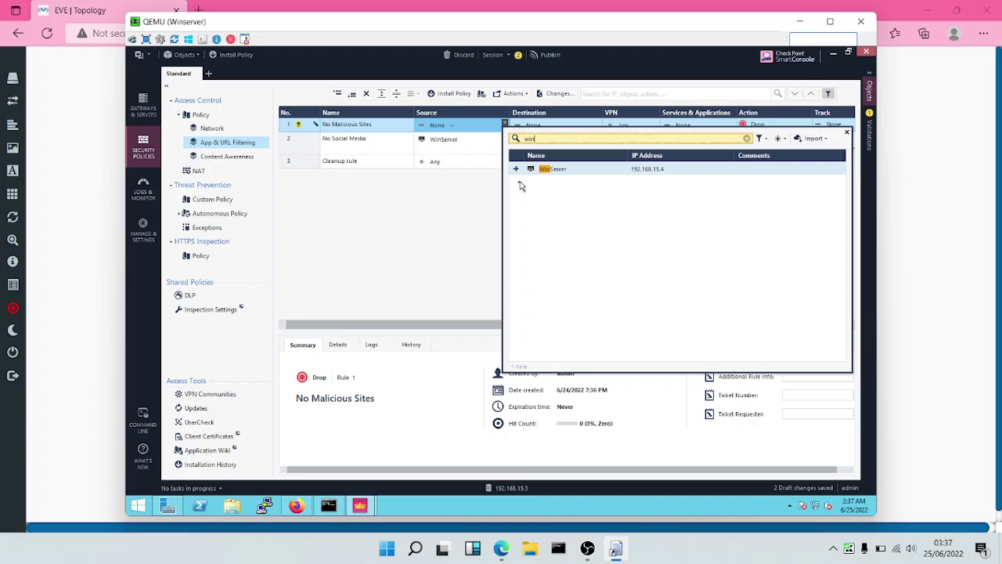
{"action": "left_click", "coordinate": [515, 169]}
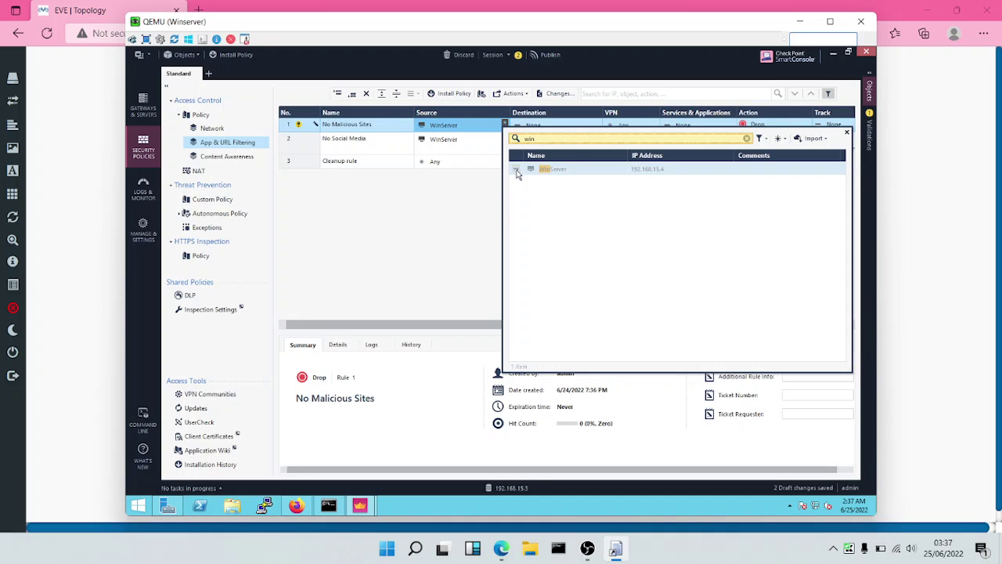
{"action": "left_click", "coordinate": [441, 218]}
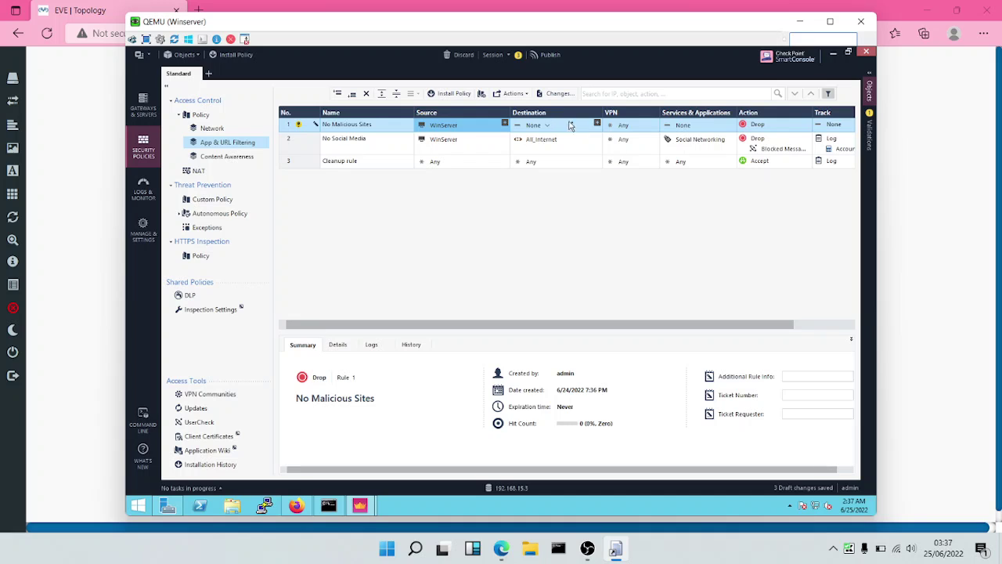
- Set the destination of the No Malicious Sites rule to All_Internet
{"action": "left_click", "coordinate": [532, 140]}
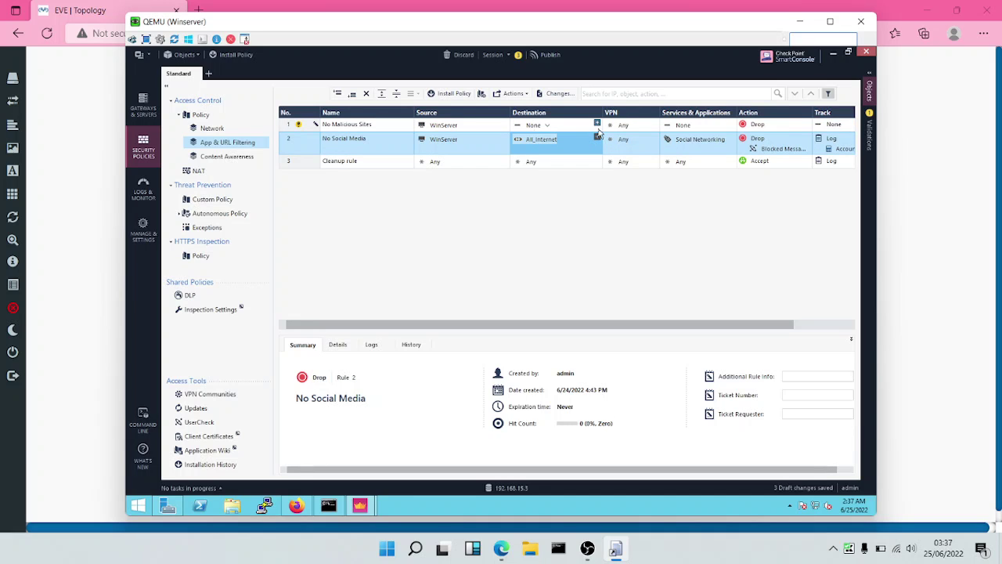
{"action": "left_click", "coordinate": [596, 123]}
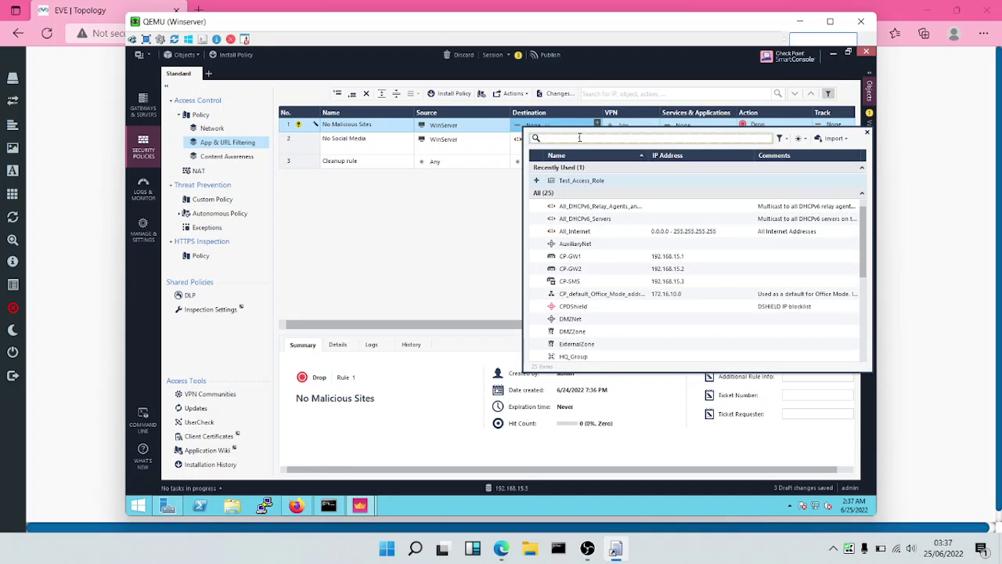
{"action": "left_click", "coordinate": [579, 138]}
{"action": "type", "text": "all"}
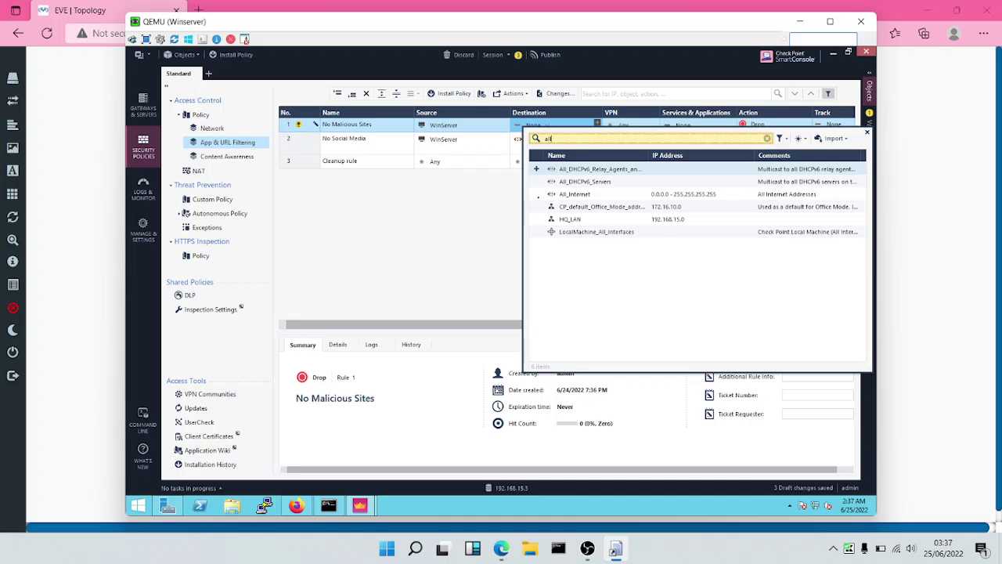
{"action": "left_click", "coordinate": [537, 194]}
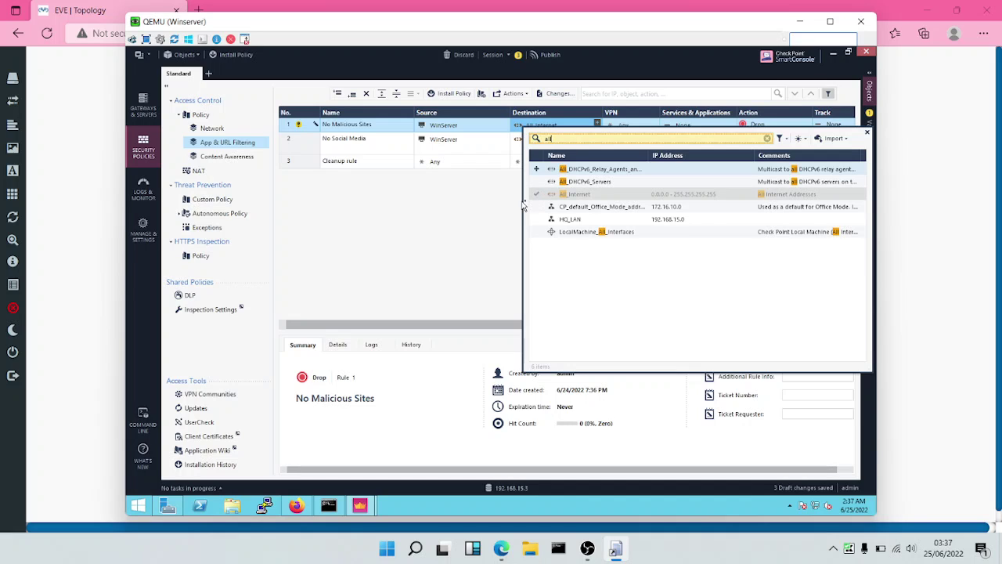
{"action": "left_click", "coordinate": [505, 202]}
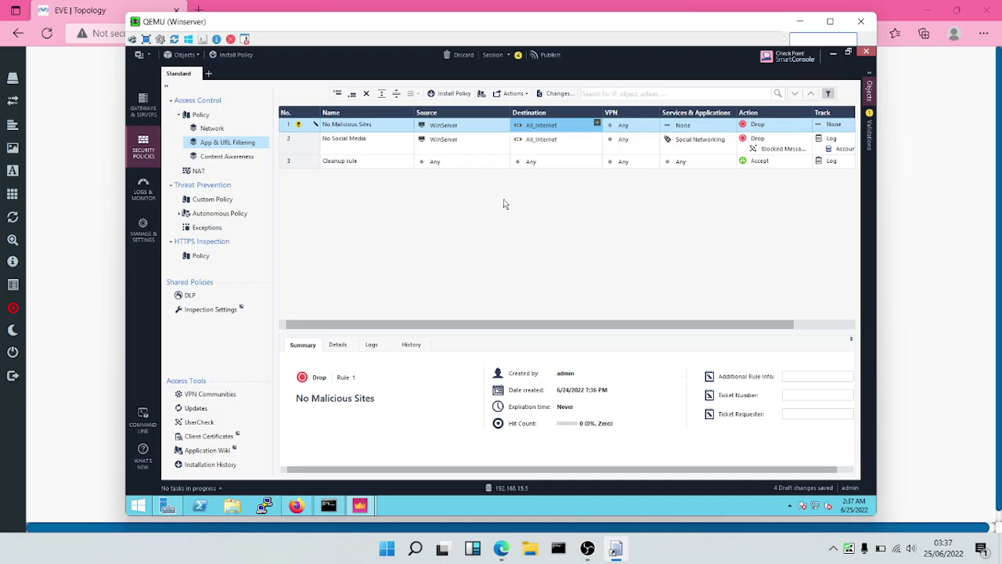
- Add the Spyware / Malicious Sites category to the services and applications of the No Malicious Sites rule
{"action": "left_click", "coordinate": [732, 124]}
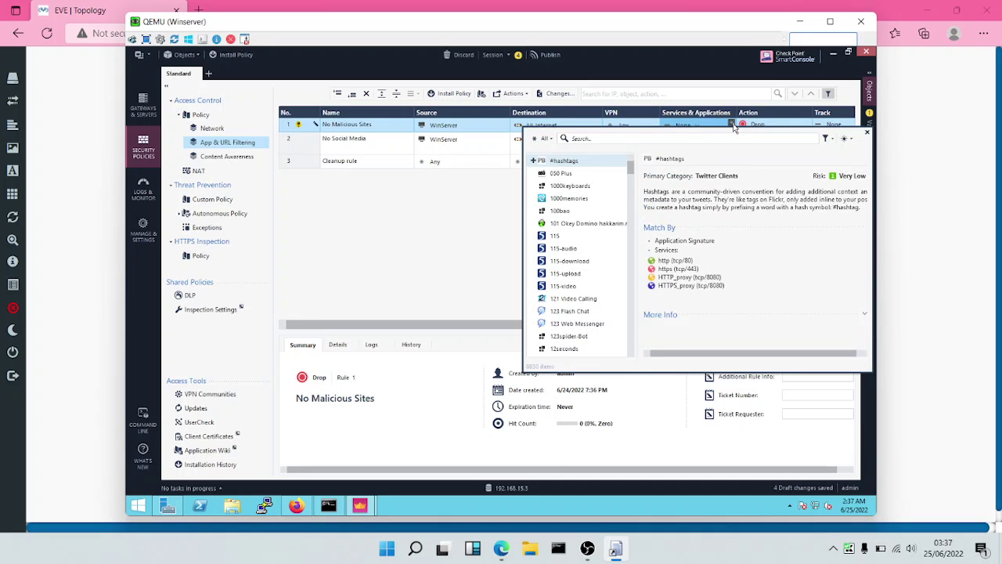
{"action": "type", "text": "mal"}
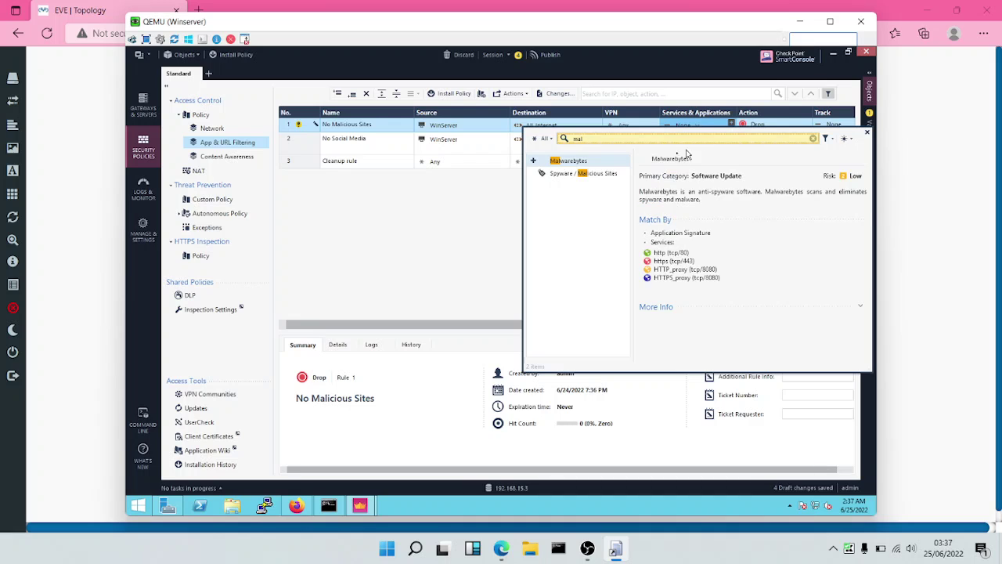
{"action": "left_click", "coordinate": [534, 174]}
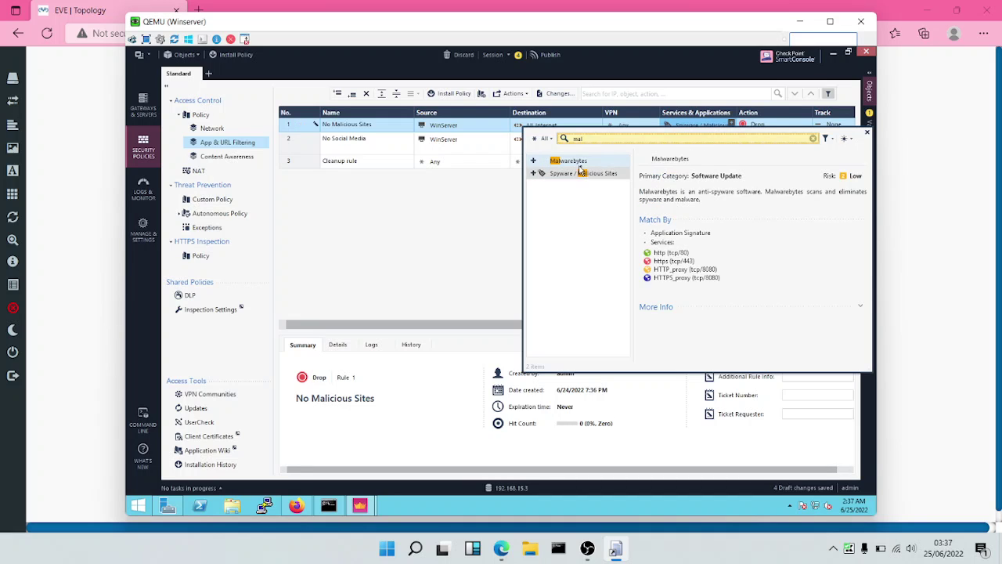
- Find the Botnets category and add it to the services and applications of the No Malicious Sites rule
{"action": "key", "text": "BackSpace"}
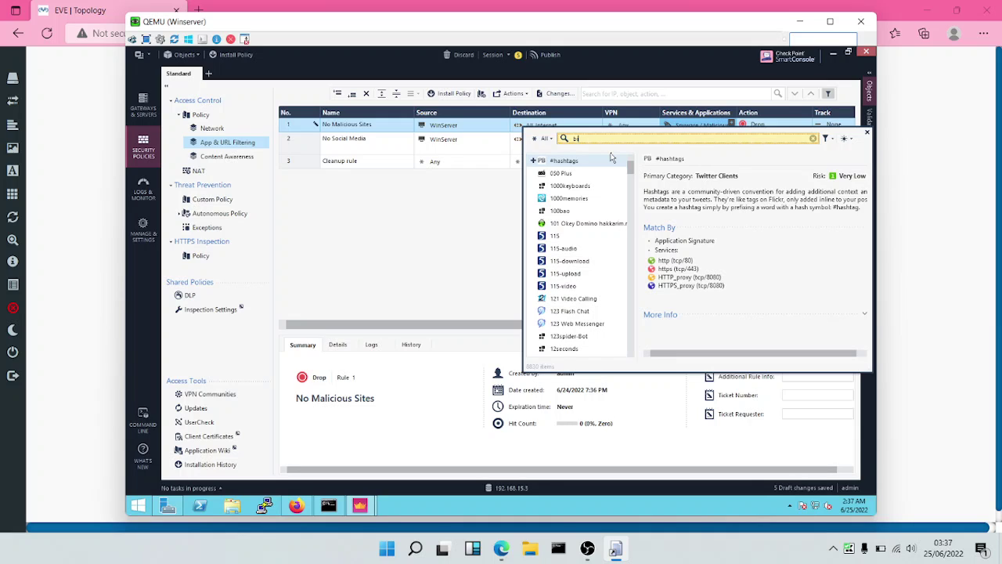
{"action": "type", "text": "o"}
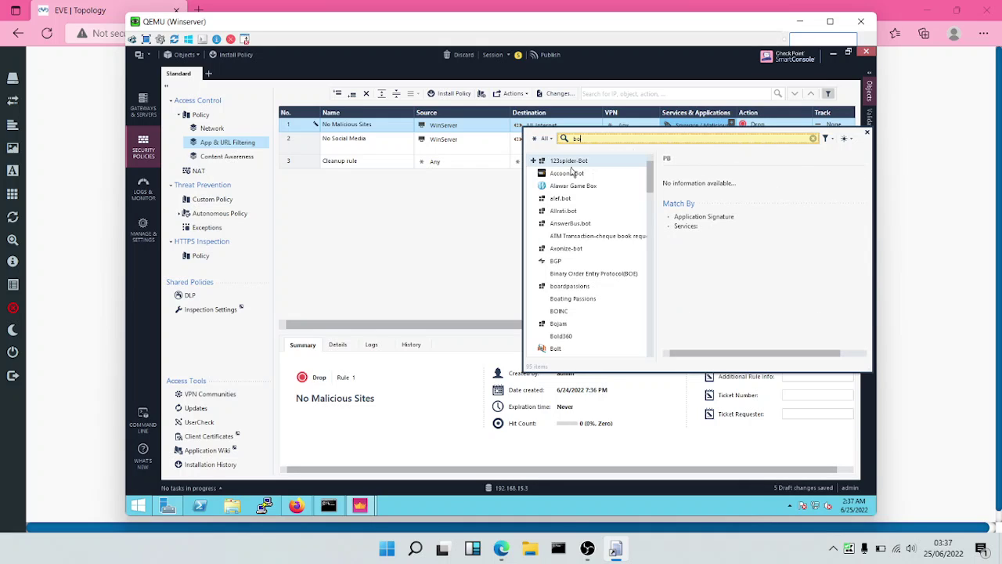
{"action": "type", "text": "tntne"}
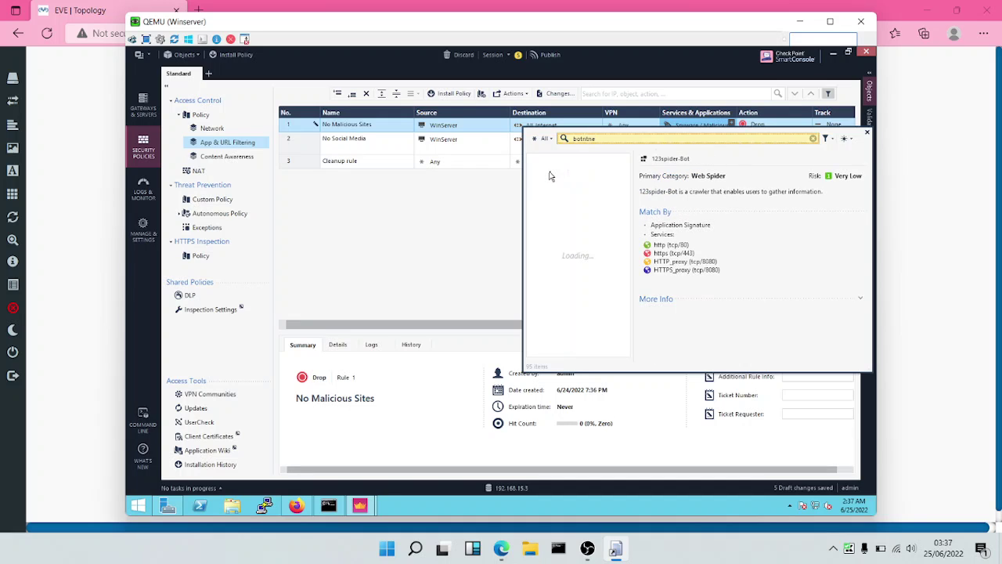
{"action": "key", "text": "BackSpace"}
{"action": "key", "text": "BackSpace"}
{"action": "key", "text": "BackSpace"}
{"action": "type", "text": "et"}
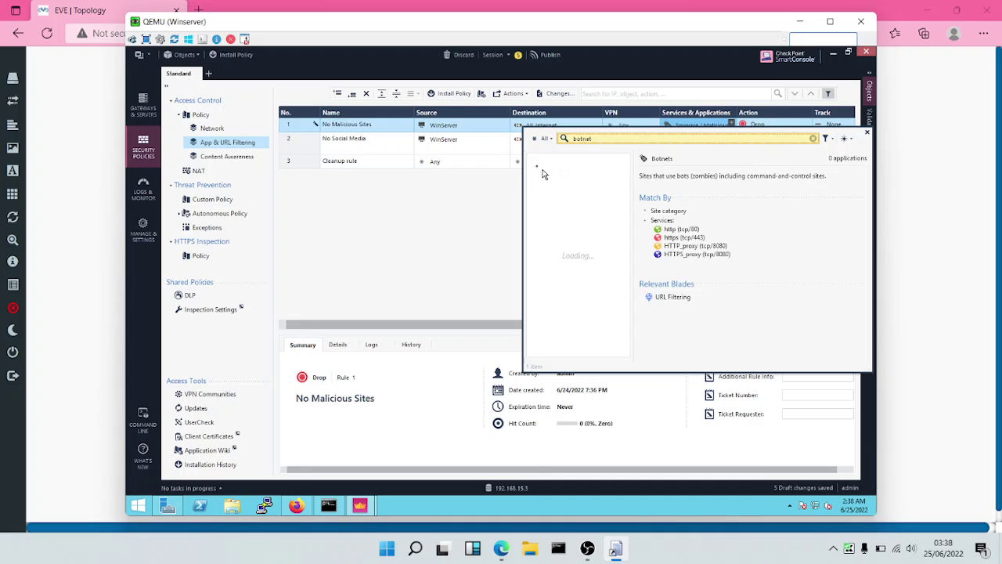
{"action": "left_click", "coordinate": [533, 160]}
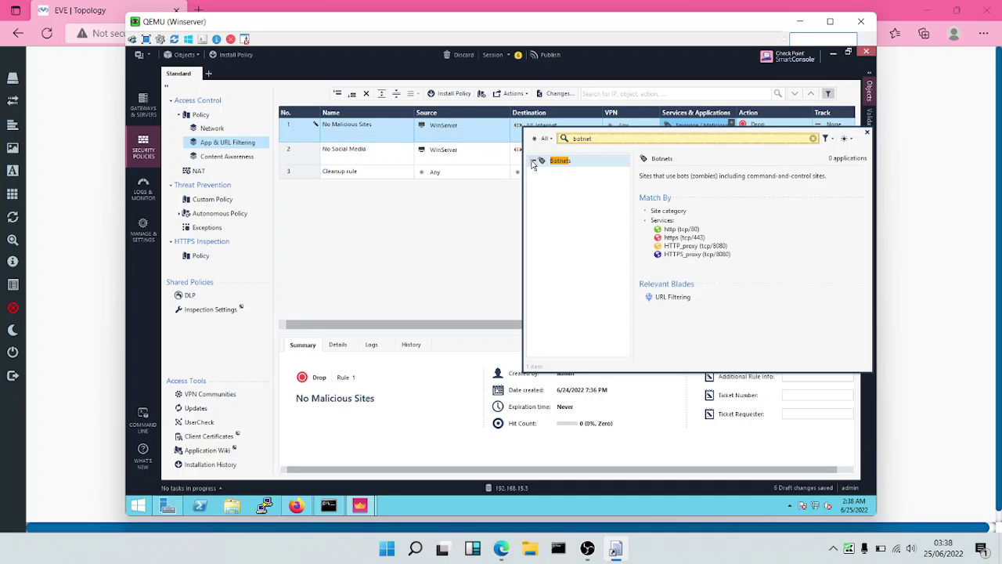
- Add the Phishing category to the services and applications of the No Malicious Sites rule and clear the category search
{"action": "key", "text": "BackSpace"}
{"action": "key", "text": "BackSpace"}
{"action": "key", "text": "BackSpace"}
{"action": "key", "text": "BackSpace"}
{"action": "key", "text": "BackSpace"}
{"action": "key", "text": "BackSpace"}
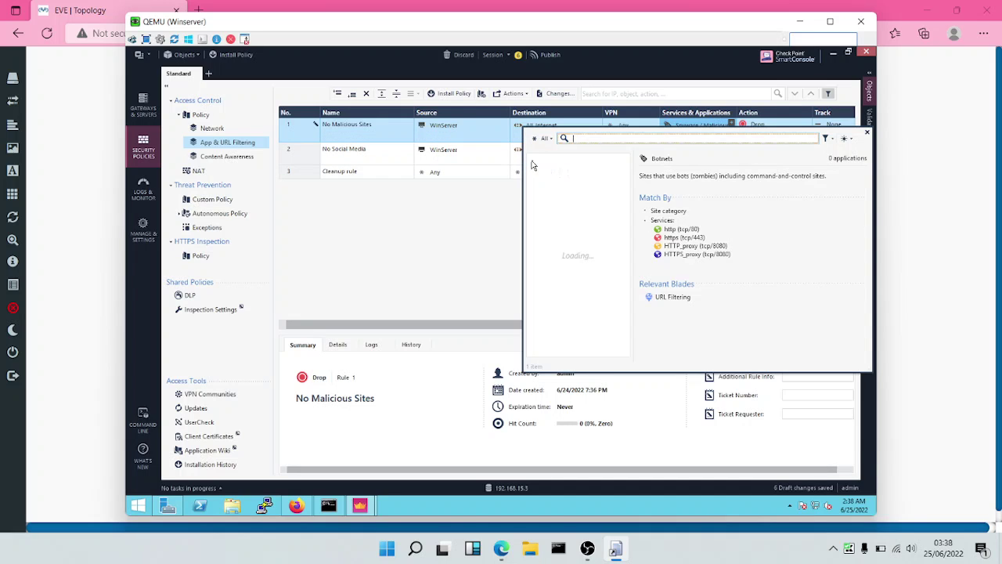
{"action": "type", "text": "ph"}
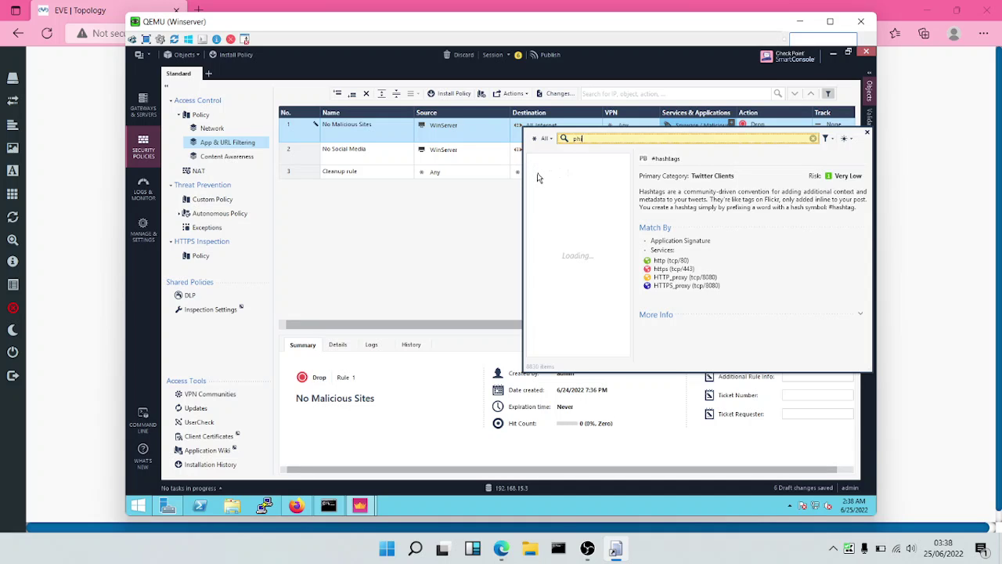
{"action": "type", "text": "ishi"}
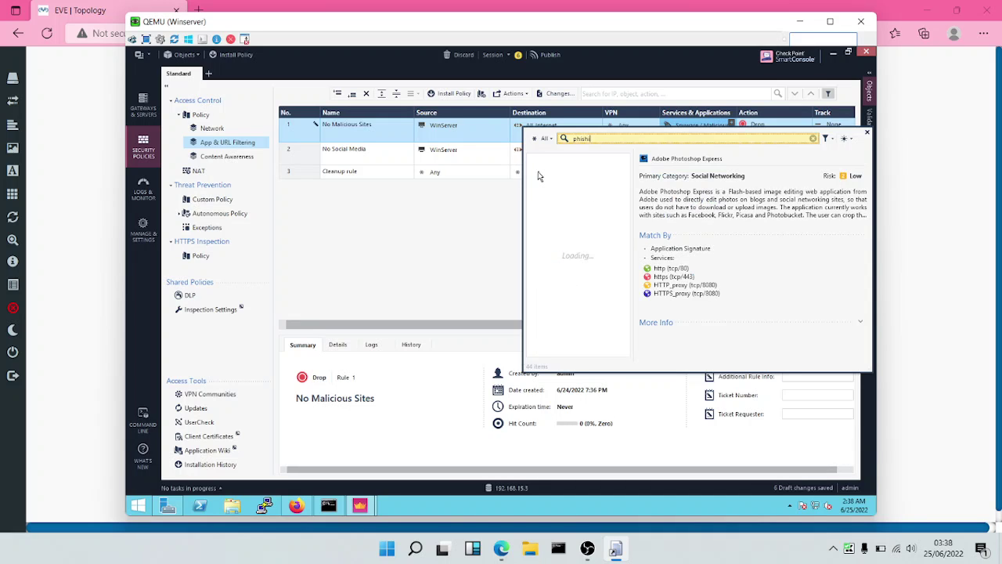
{"action": "key", "text": "BackSpace"}
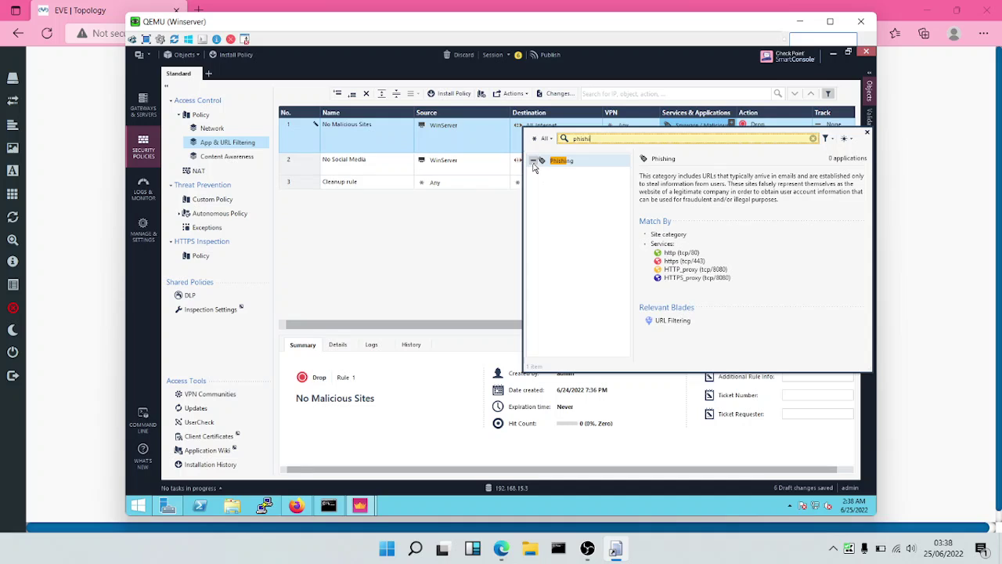
{"action": "key", "text": "BackSpace"}
{"action": "key", "text": "BackSpace"}
{"action": "key", "text": "BackSpace"}
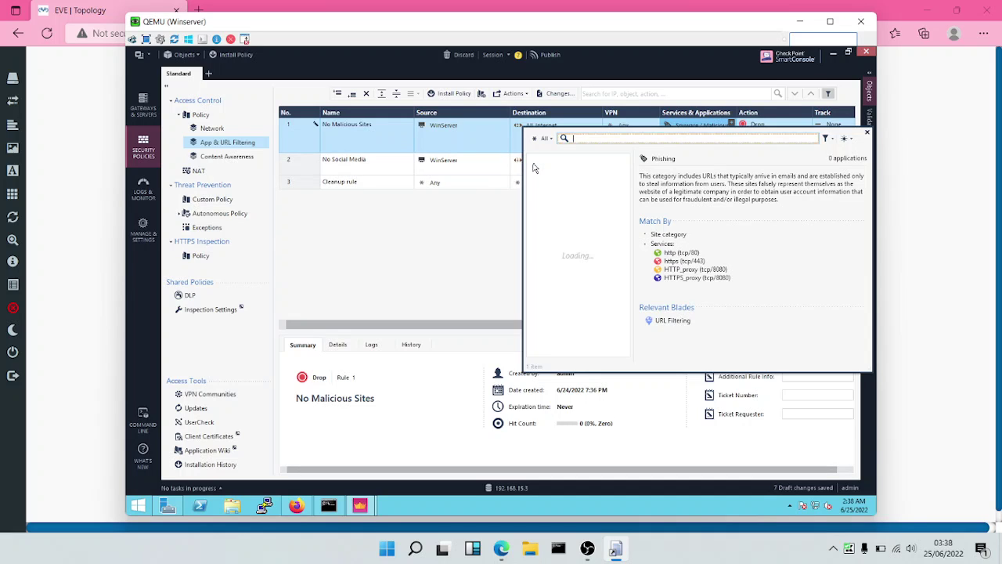
- Add the Hacking category to the services and applications of the No Malicious Sites rule and clear the category search
{"action": "type", "text": "h"}
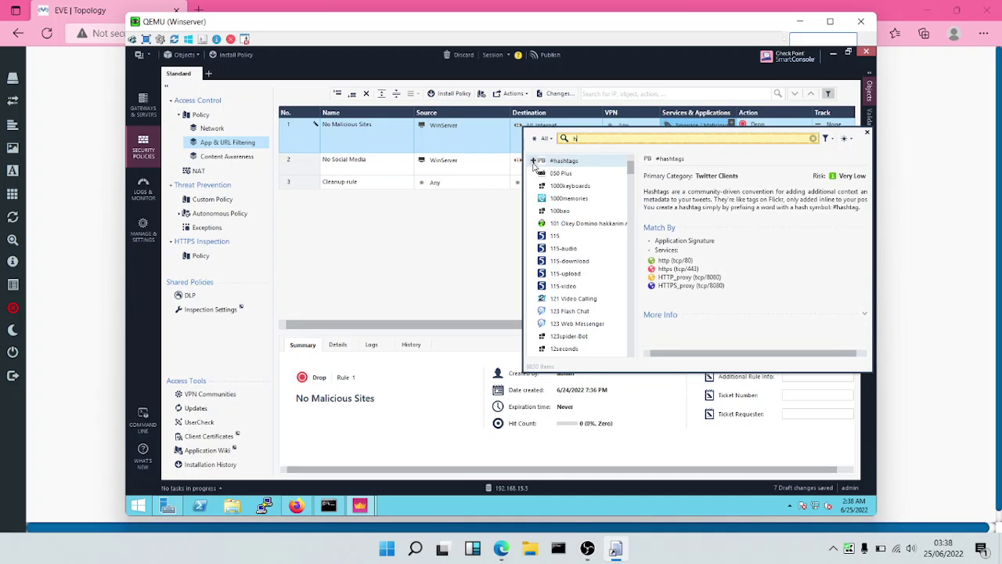
{"action": "type", "text": "acking"}
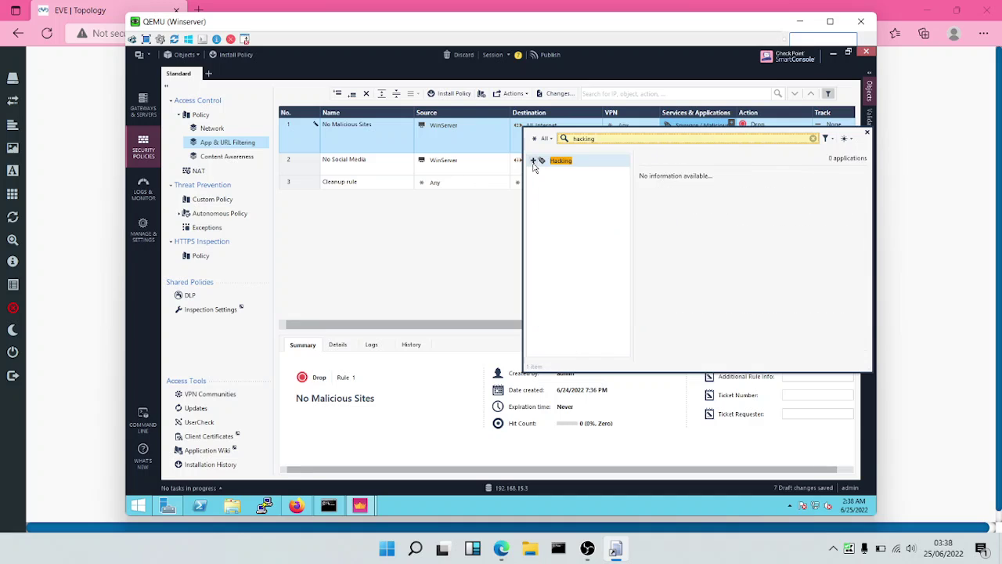
{"action": "left_click", "coordinate": [533, 161]}
{"action": "key", "text": "BackSpace"}
{"action": "key", "text": "BackSpace"}
{"action": "key", "text": "BackSpace"}
{"action": "key", "text": "BackSpace"}
{"action": "key", "text": "BackSpace"}
{"action": "key", "text": "BackSpace"}
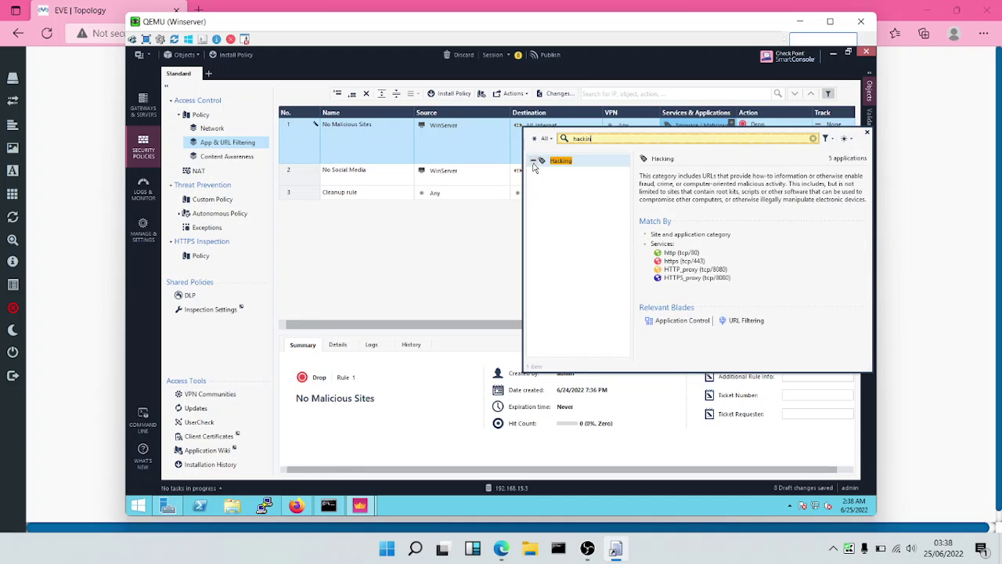
{"action": "key", "text": "BackSpace"}
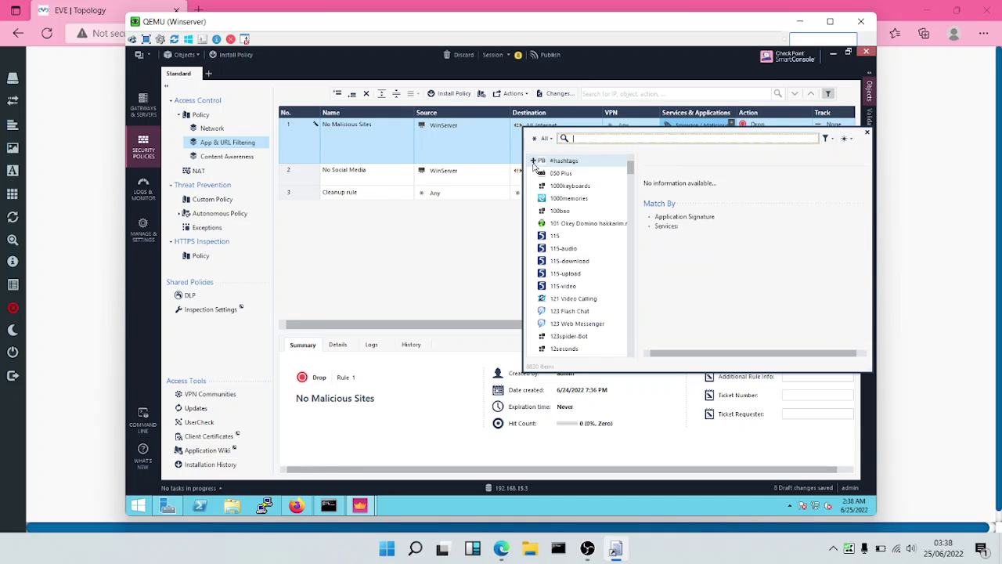
- Find the High Risk category and add it to the services and applications of the No Malicious Sites rule
{"action": "type", "text": "high"}
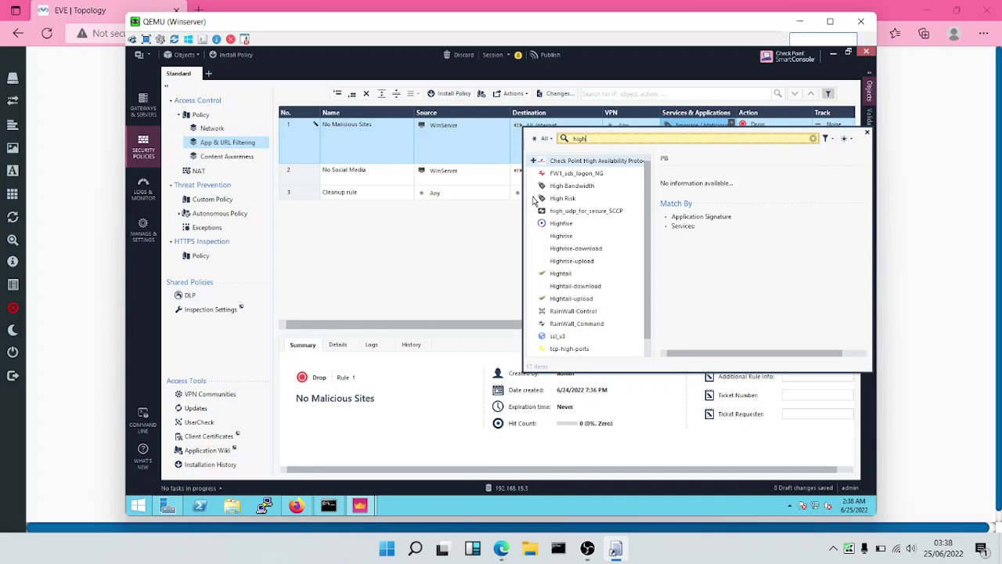
{"action": "left_click", "coordinate": [534, 199]}
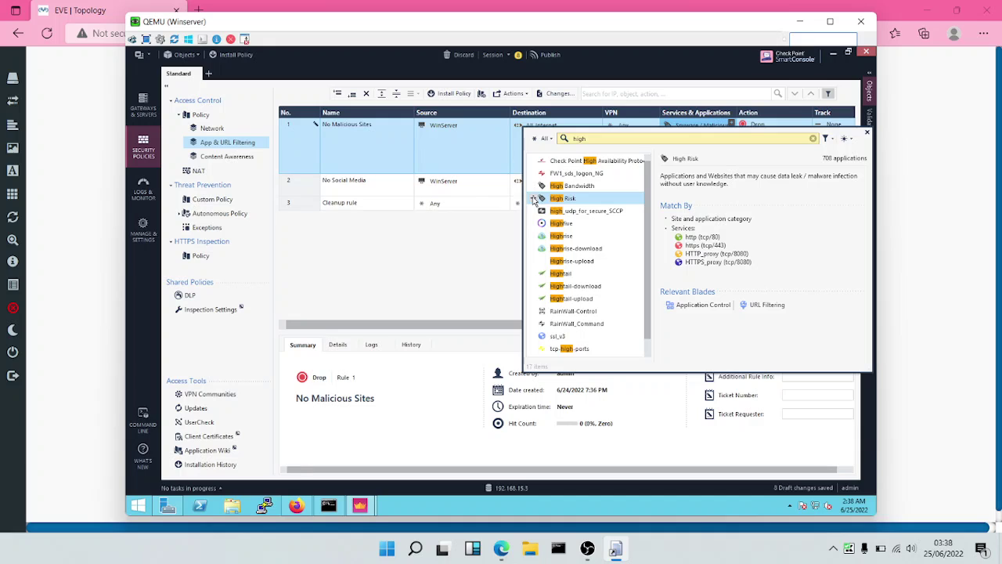
{"action": "left_click", "coordinate": [533, 200]}
{"action": "key", "text": "BackSpace"}
{"action": "key", "text": "BackSpace"}
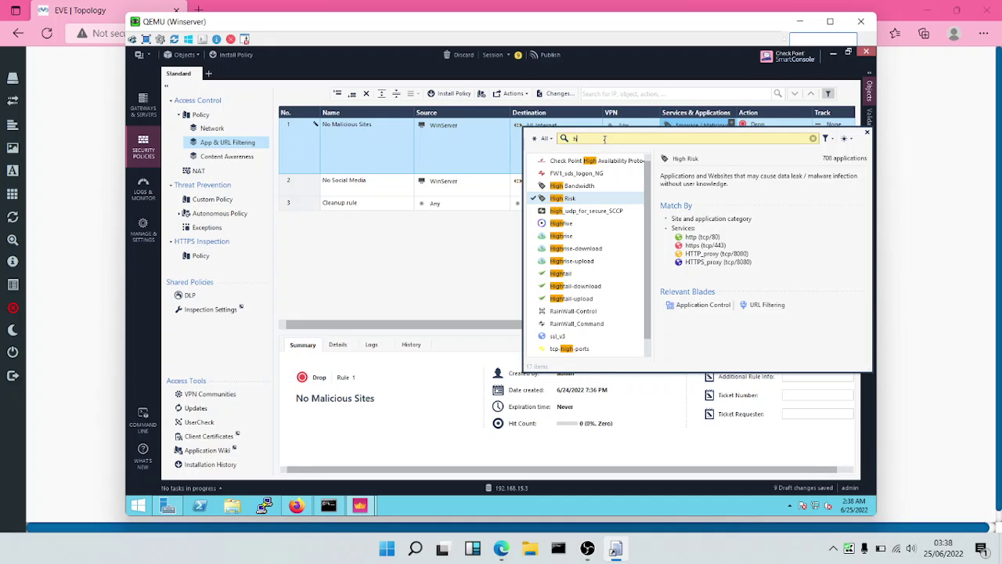
{"action": "key", "text": "BackSpace"}
- Add the Anonymizer category to the services and applications of the No Malicious Sites rule and close the category picker
{"action": "type", "text": "anon"}
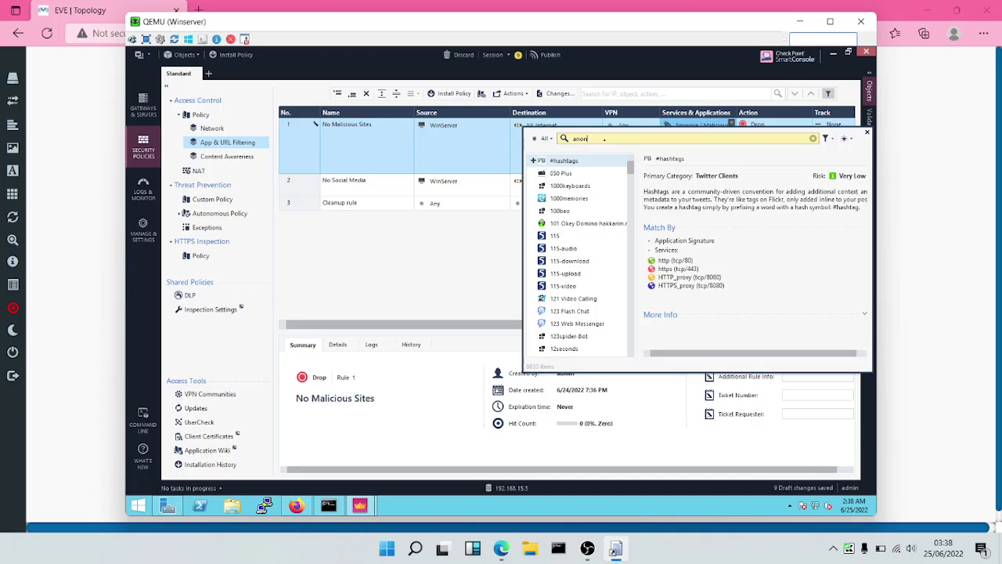
{"action": "type", "text": "y"}
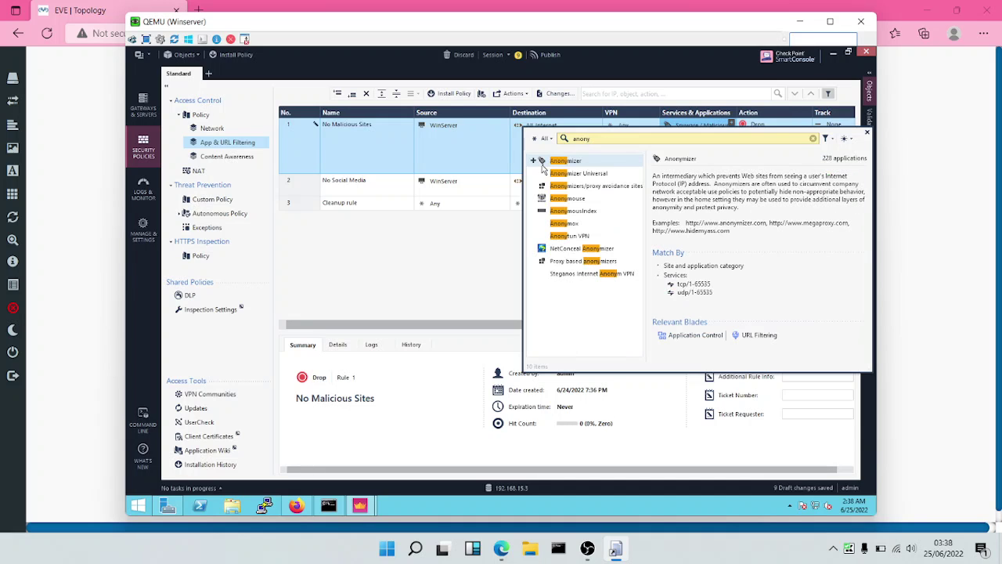
{"action": "left_click", "coordinate": [536, 162]}
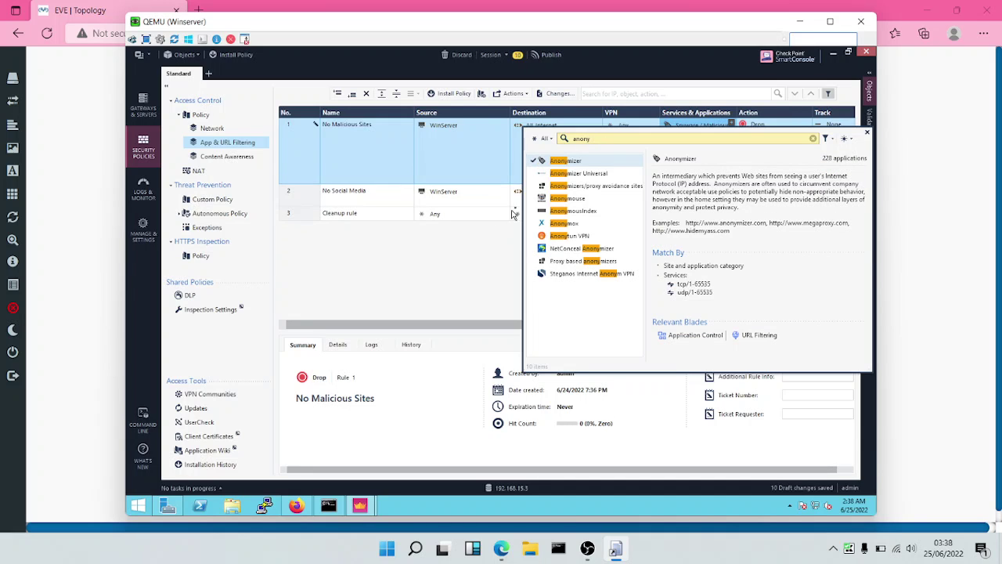
{"action": "left_click", "coordinate": [478, 265]}
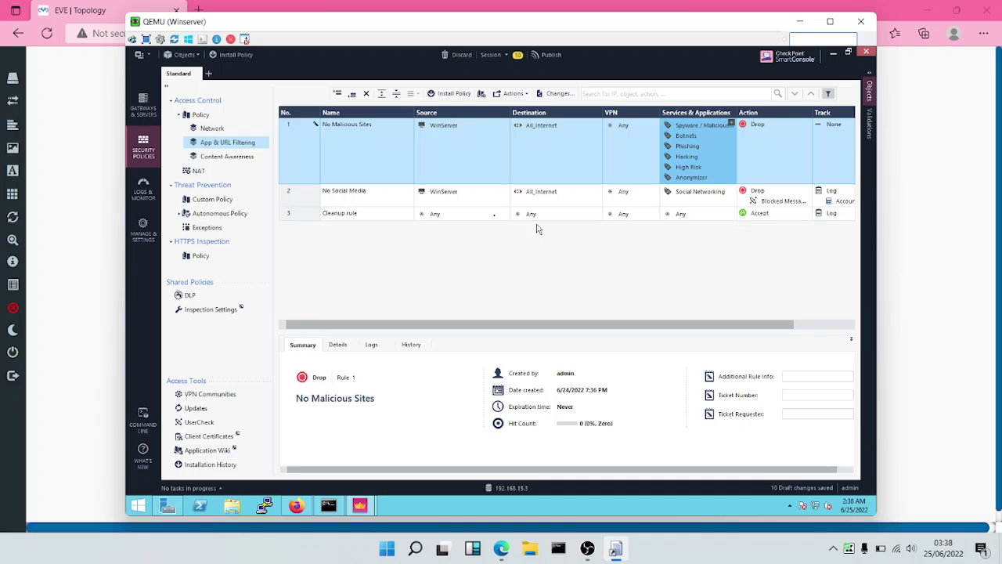
- Publish the session and install the Standard Access Control policy on CP-GW1 only, and switch back to the EVE topology page in the browser
{"action": "left_click", "coordinate": [231, 55]}
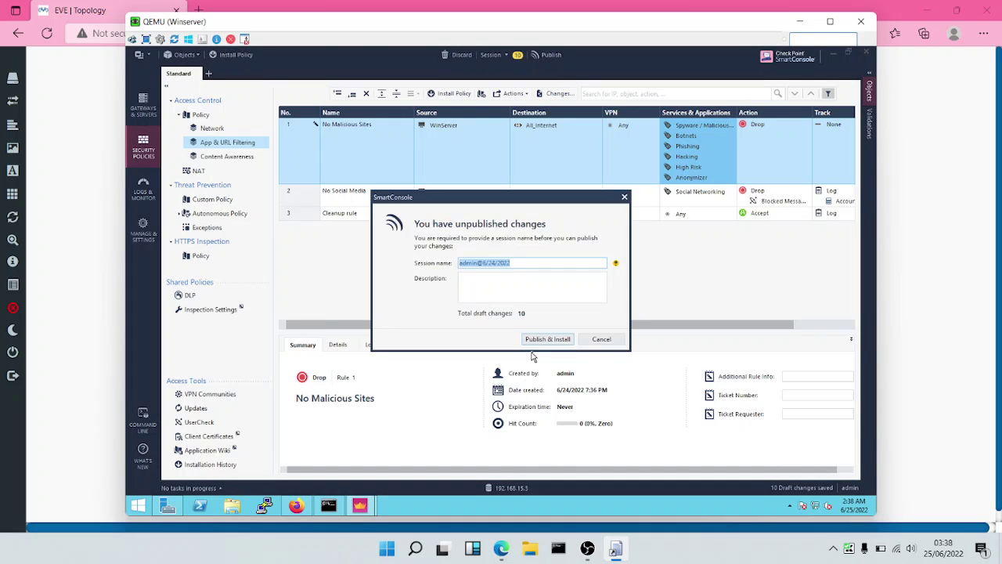
{"action": "left_click", "coordinate": [536, 342]}
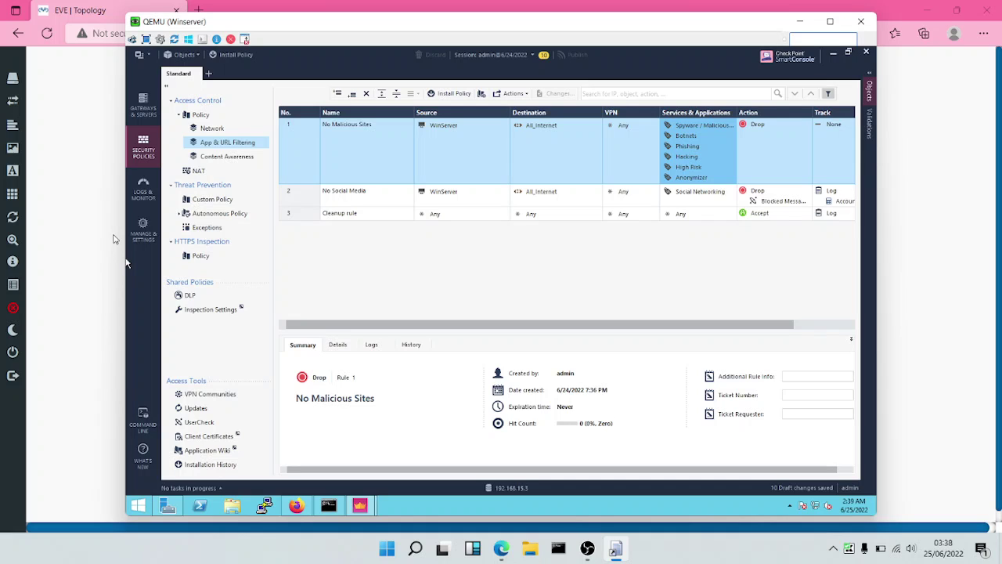
{"action": "key", "text": "ctrl+shift+Return"}
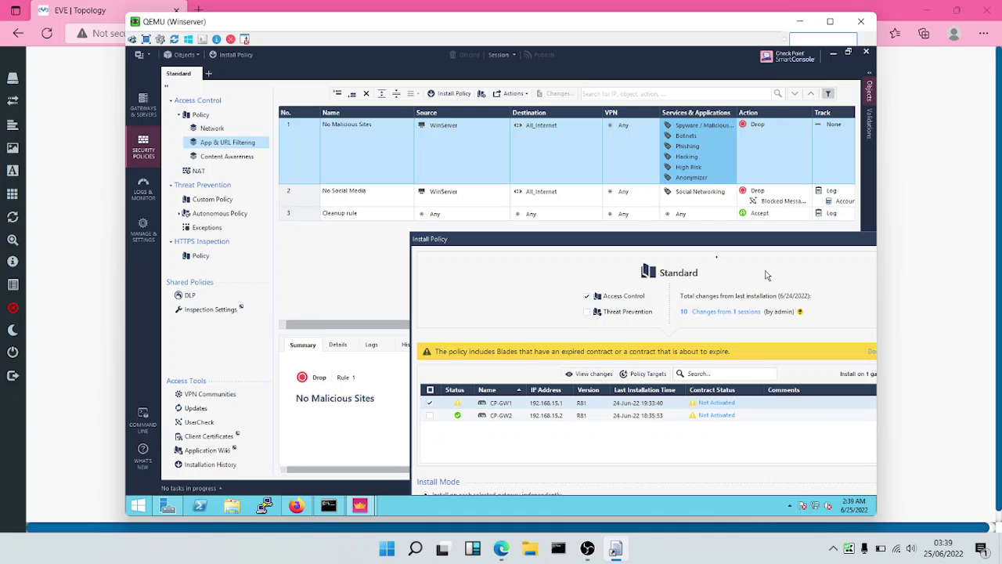
{"action": "left_click_drag", "start_coordinate": [669, 243], "coordinate": [604, 171]}
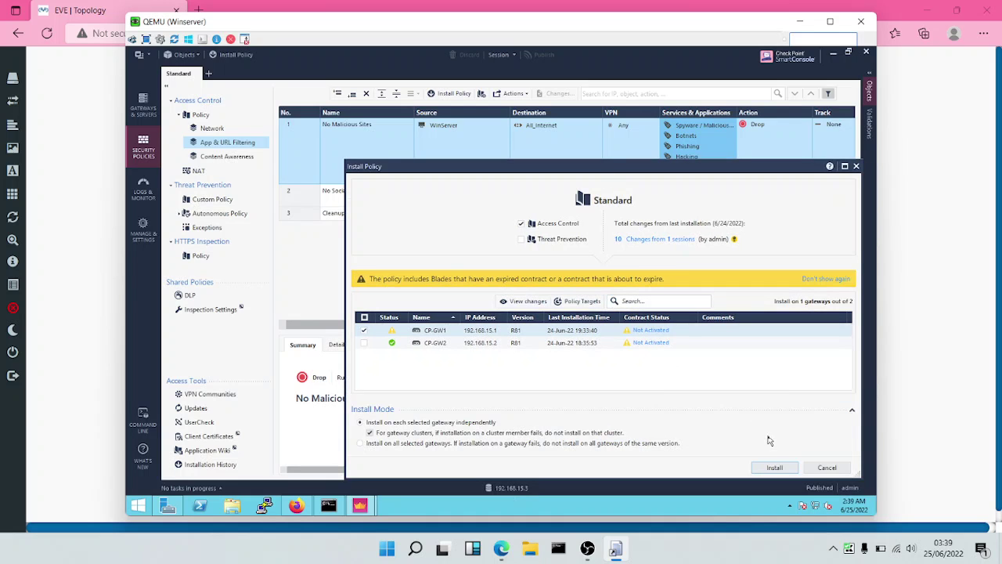
{"action": "left_click", "coordinate": [774, 468]}
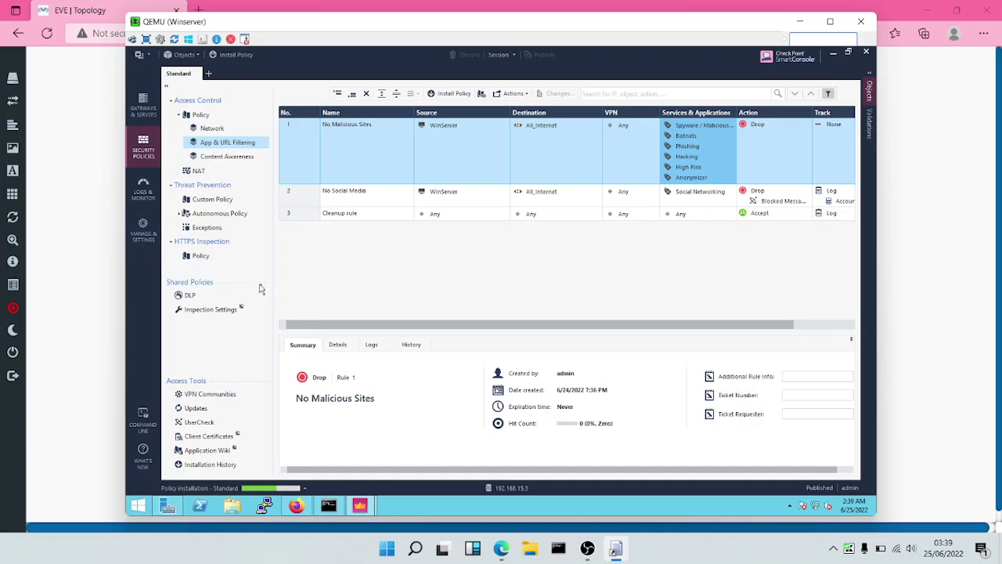
{"action": "left_click", "coordinate": [88, 267]}
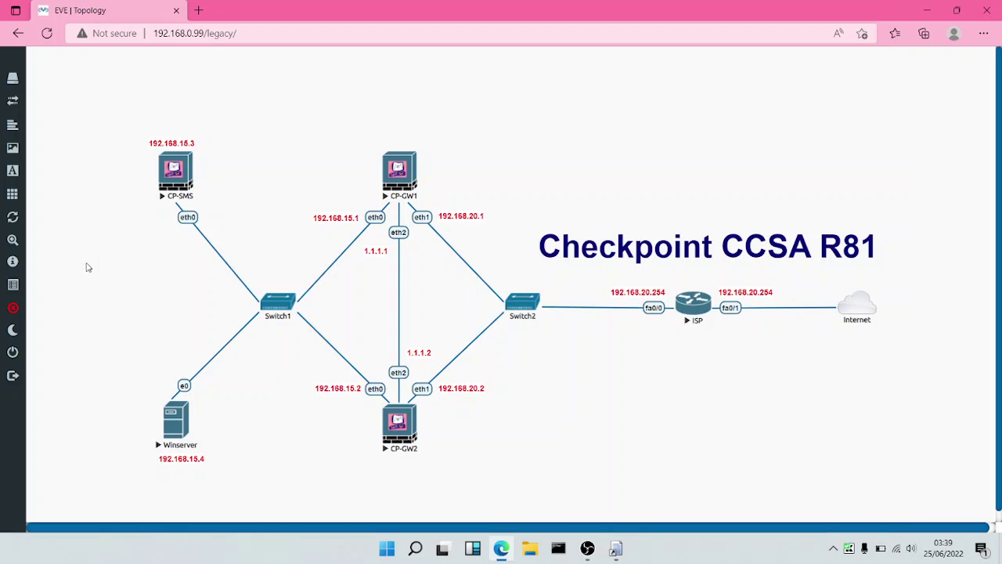